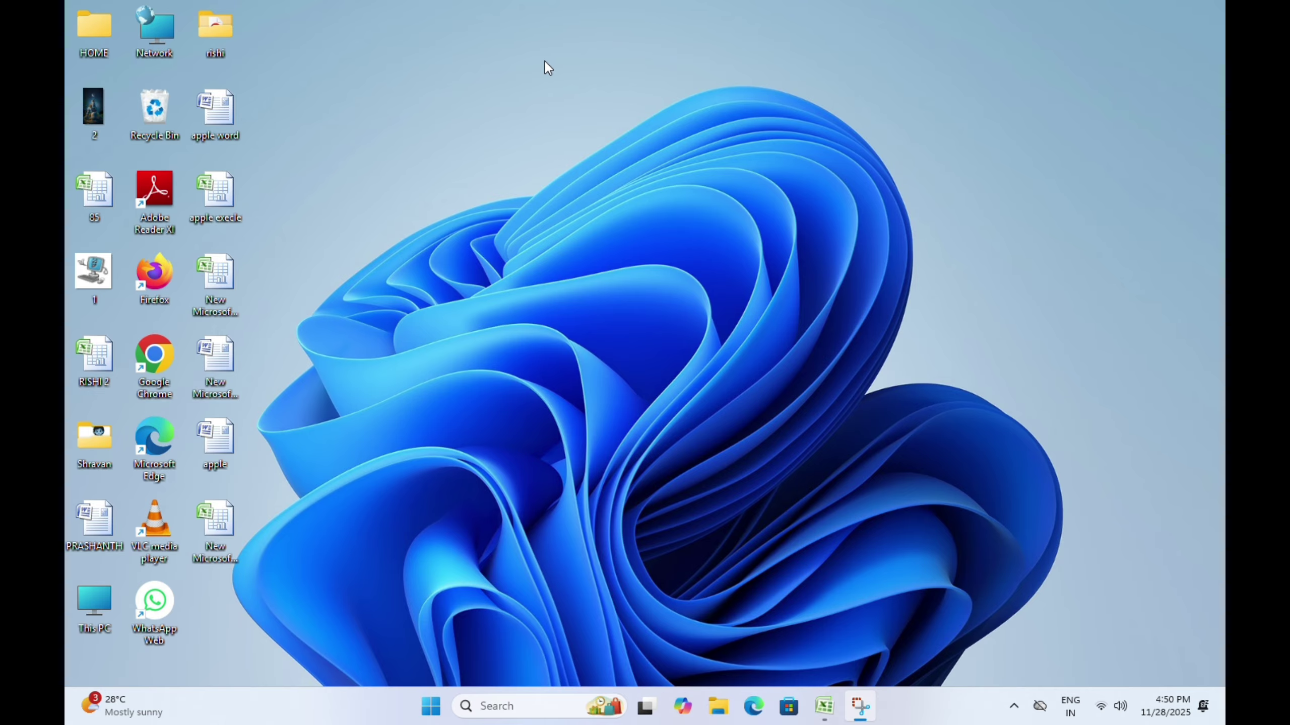
Open Microsoft Office Excel 2007 with a blank workbook.
click(442, 706)
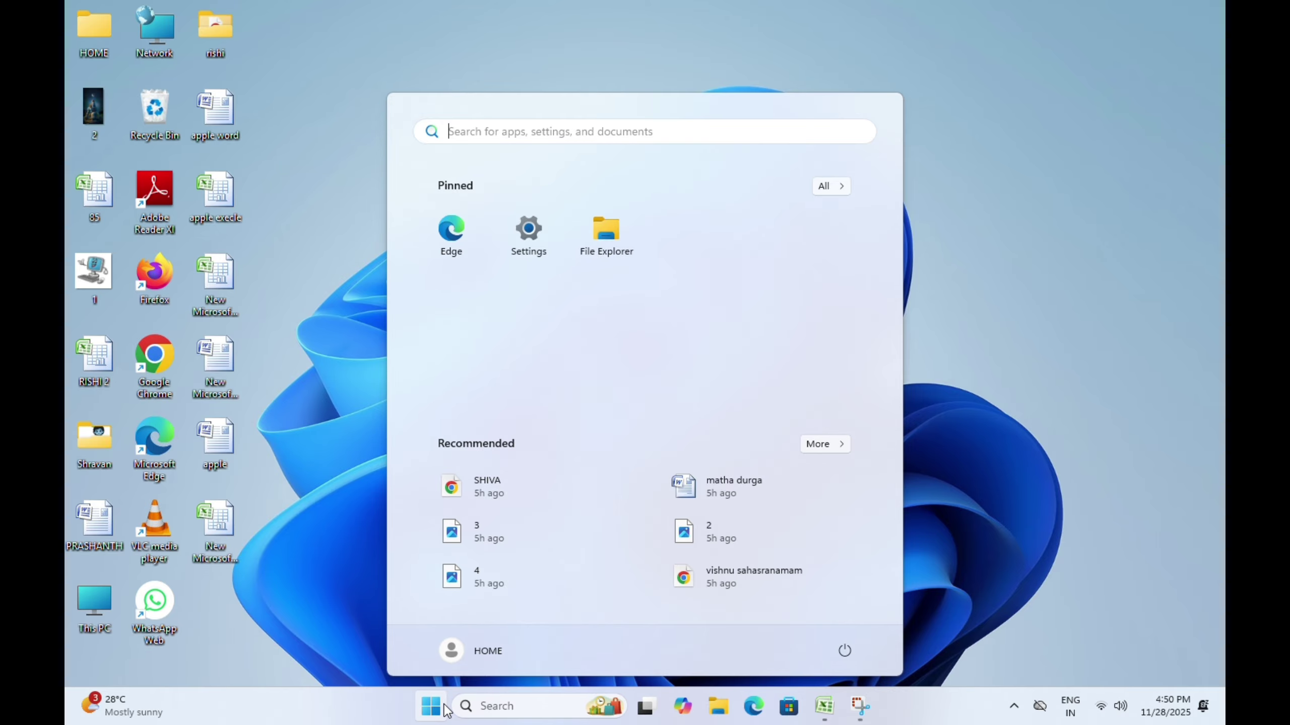
text(MI)
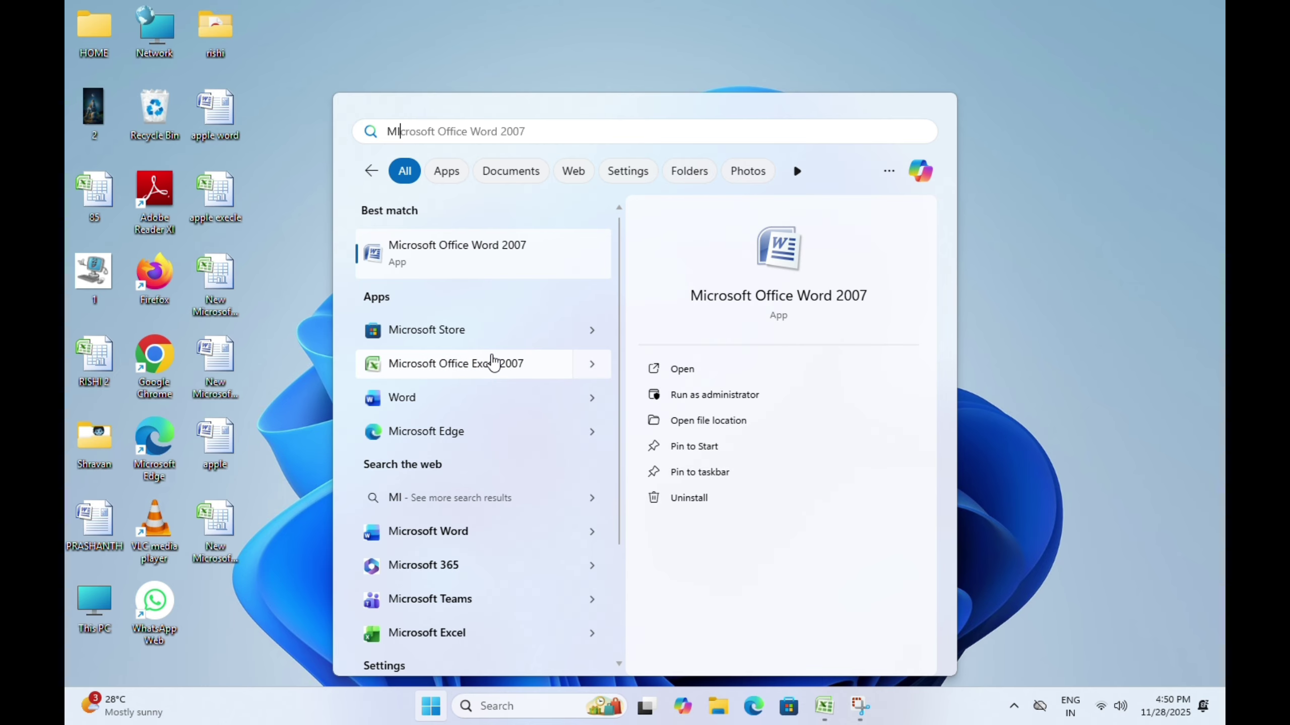
click(496, 363)
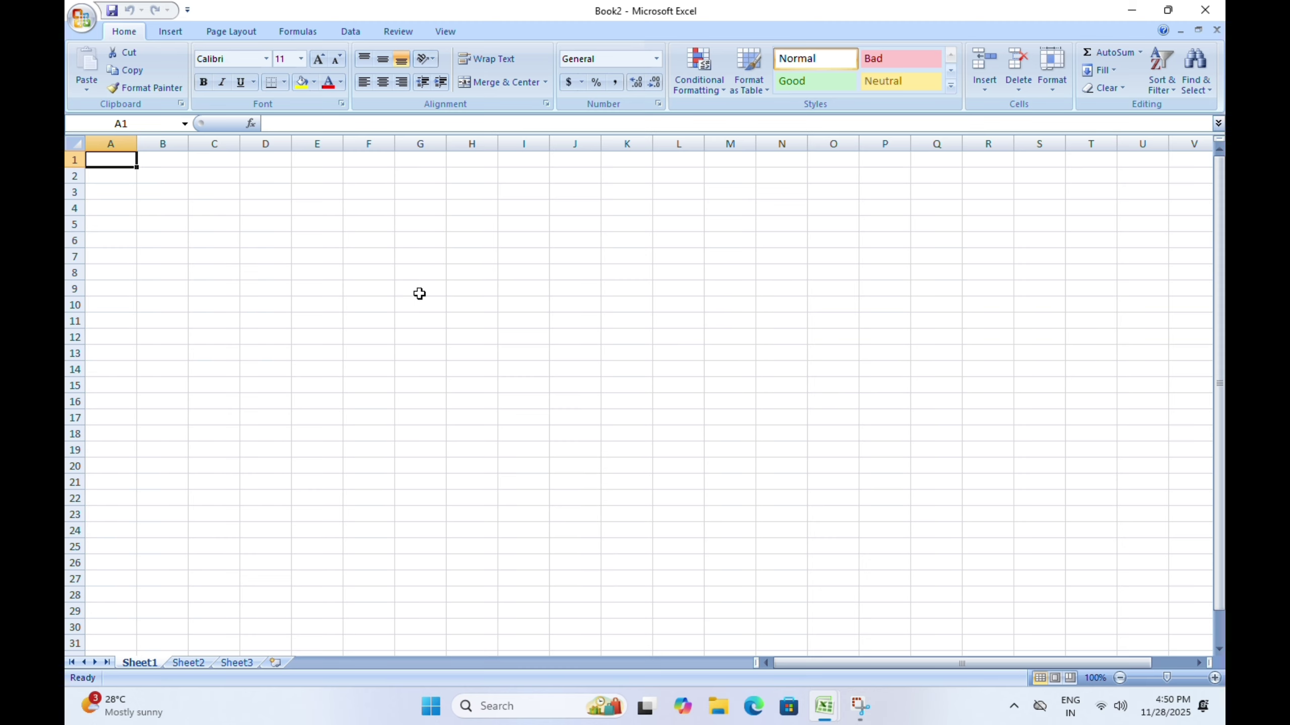
Widen columns C and D to more than twice their default width.
scroll(420, 294, up, 4)
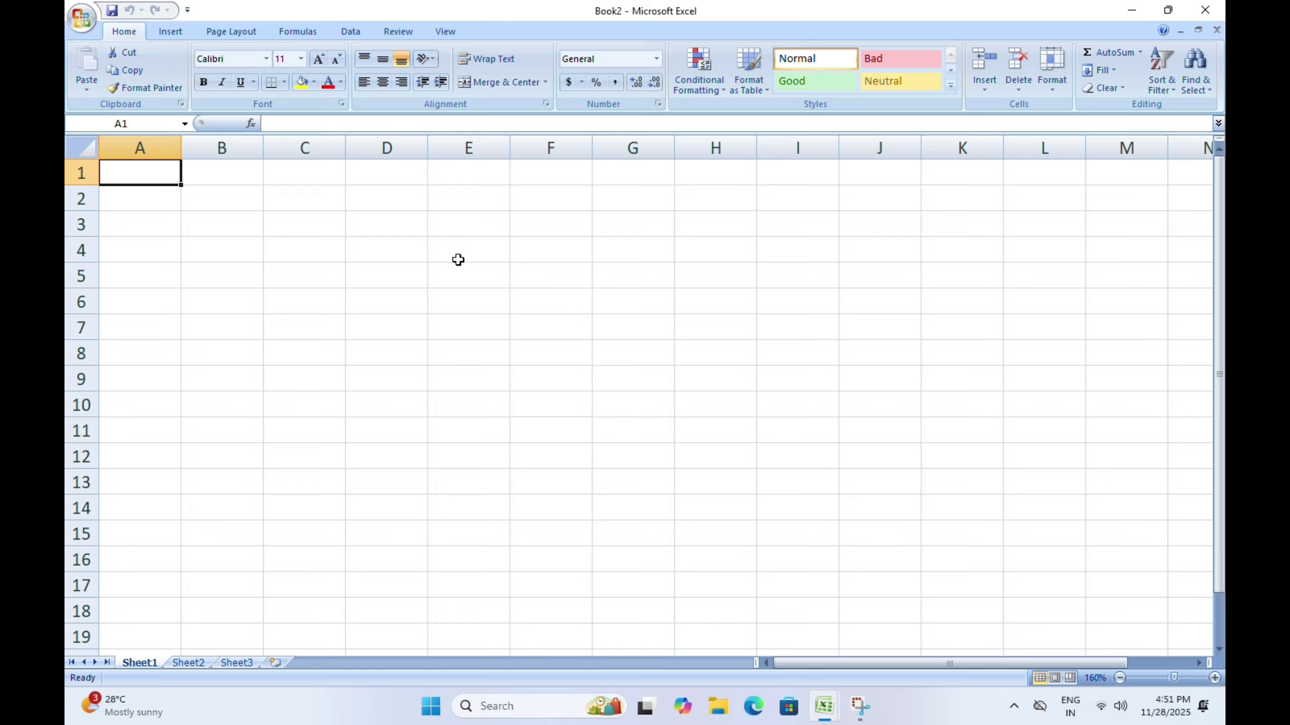
drag(345, 149, 453, 150)
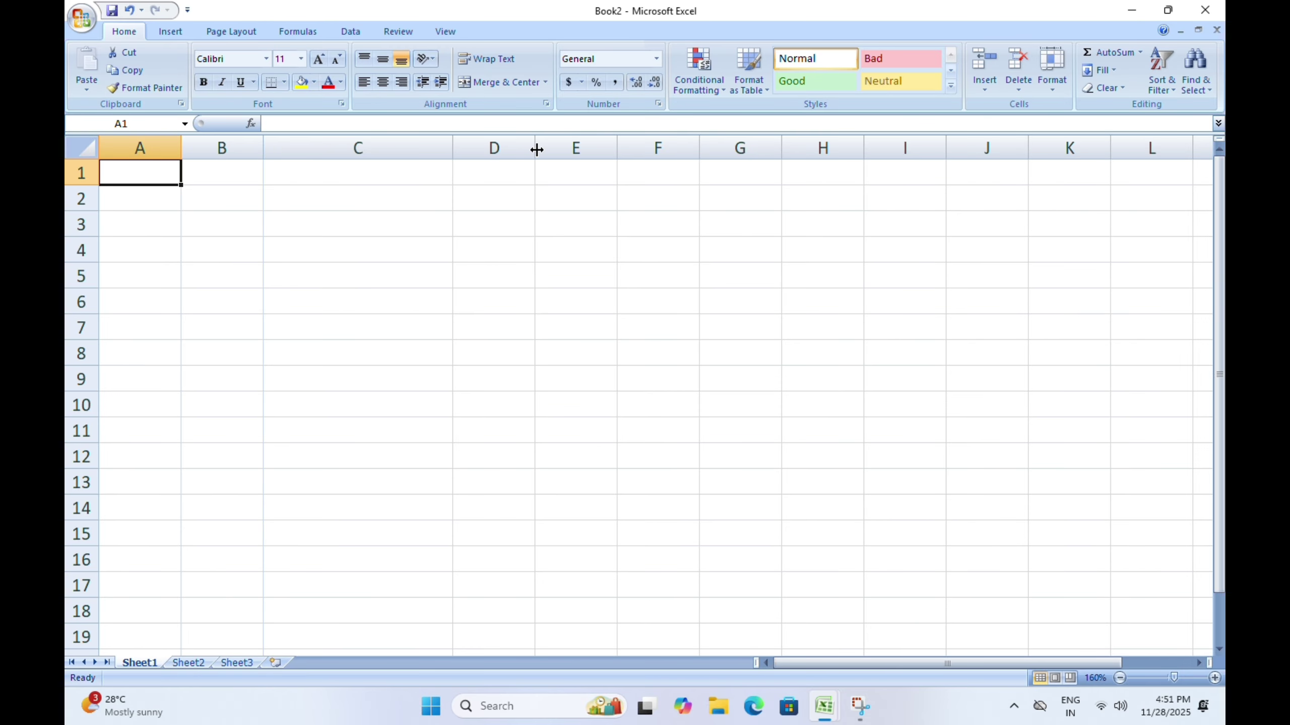
drag(536, 149, 644, 152)
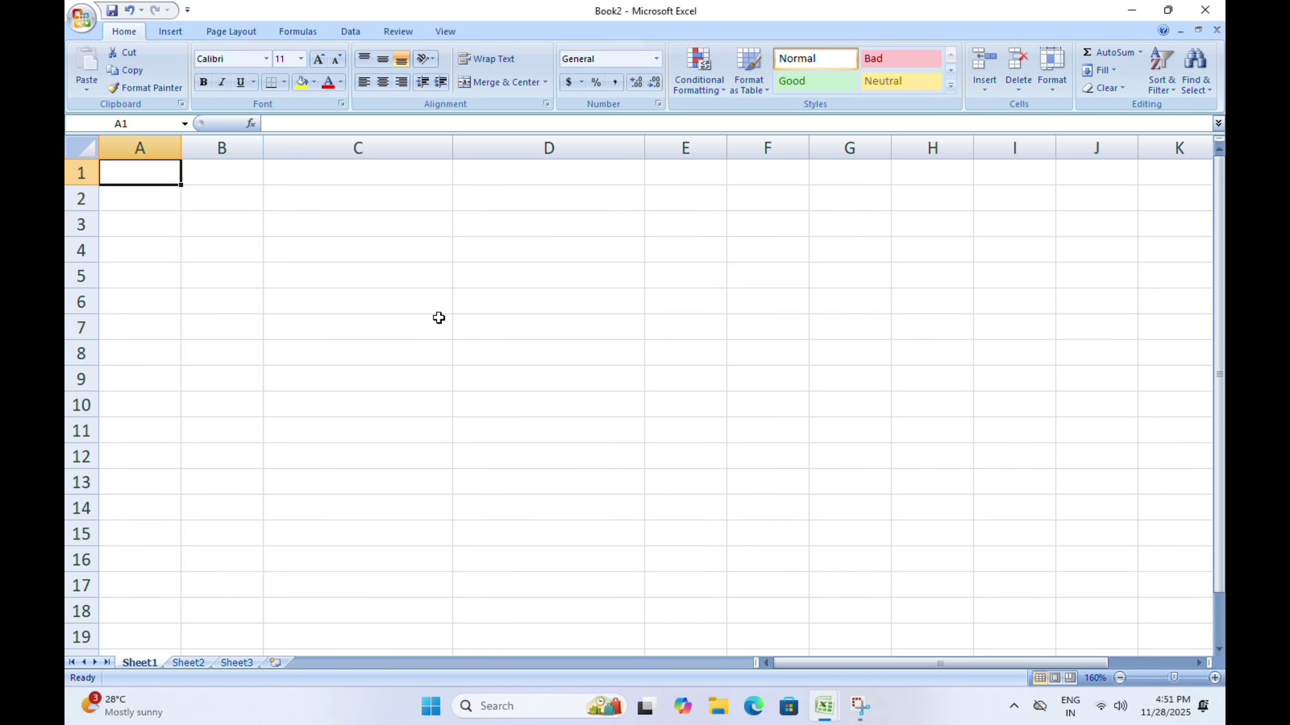
drag(452, 146, 463, 146)
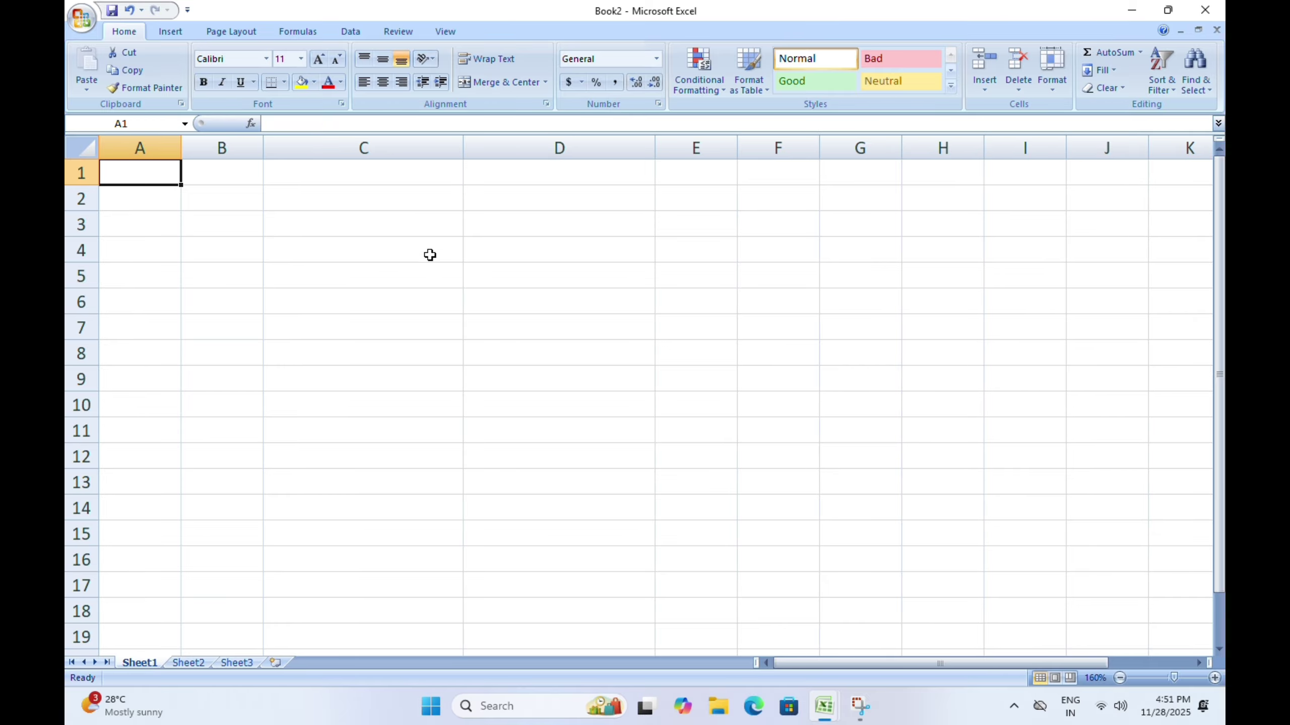
Merge cells C7:D8 across so that each of the two rows forms one wide cell.
drag(428, 205, 472, 218)
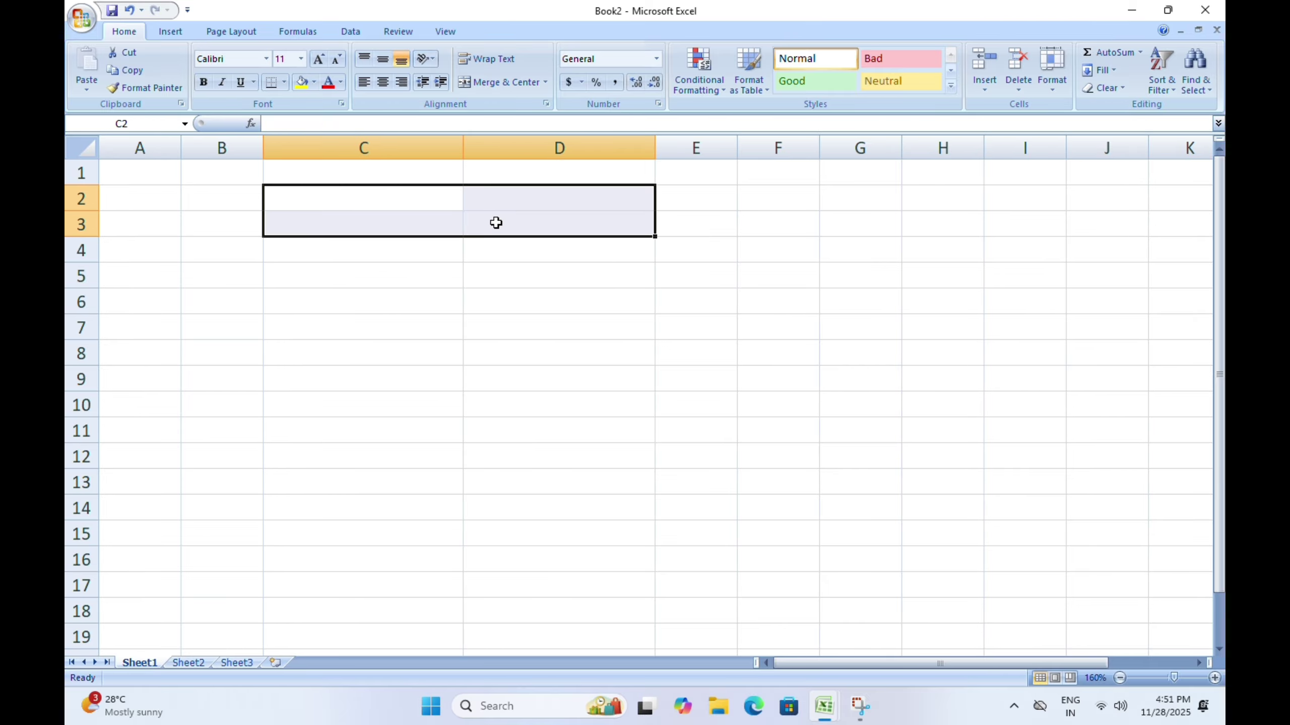
drag(434, 325, 494, 347)
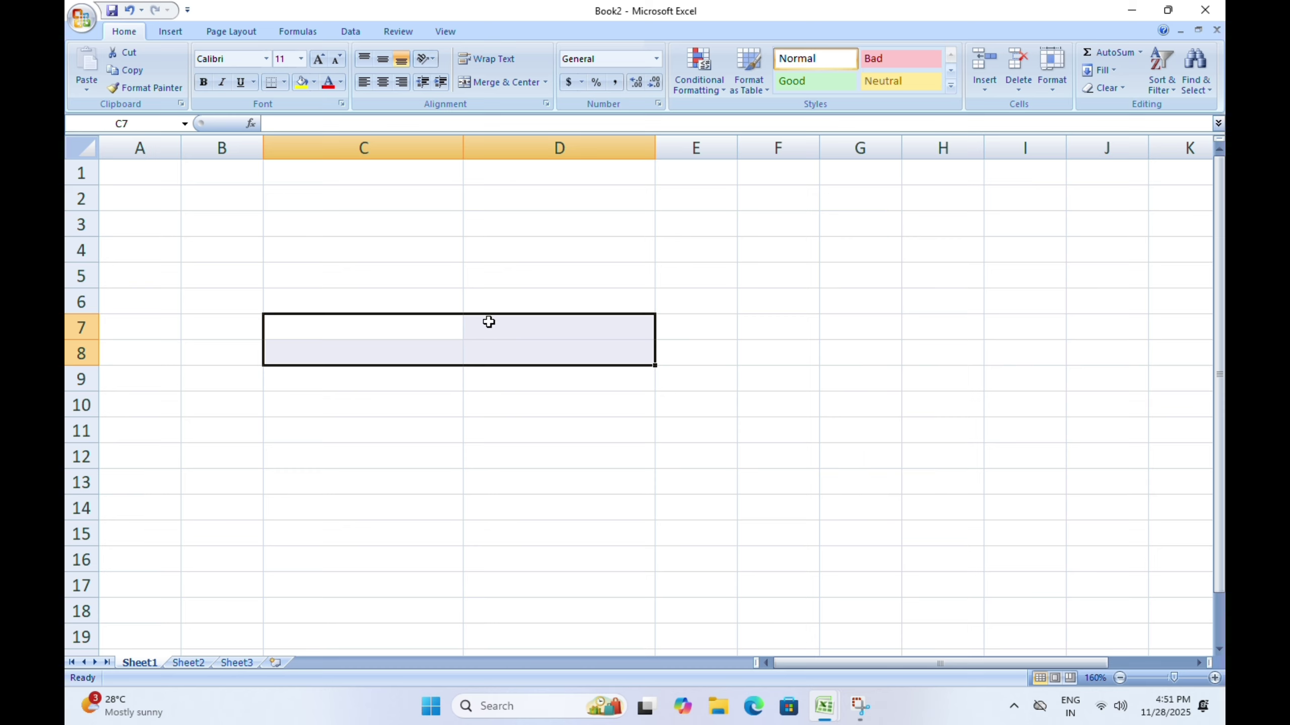
click(547, 81)
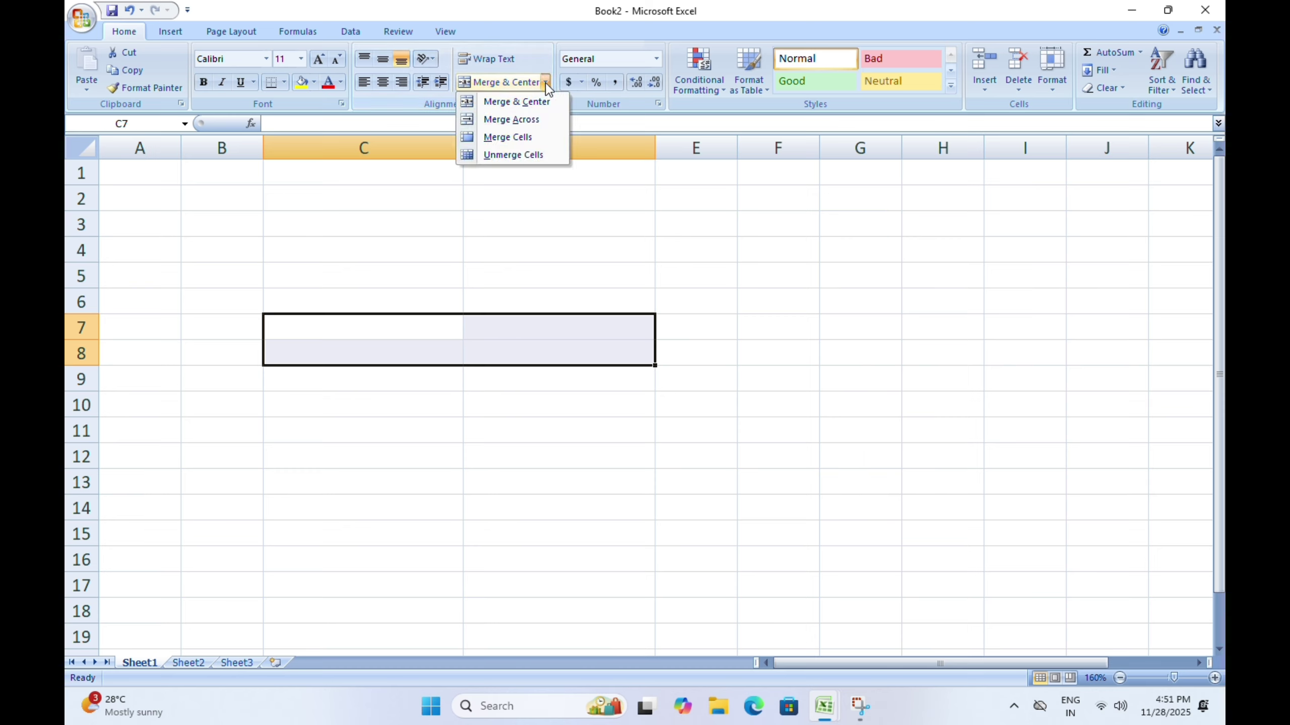
click(511, 119)
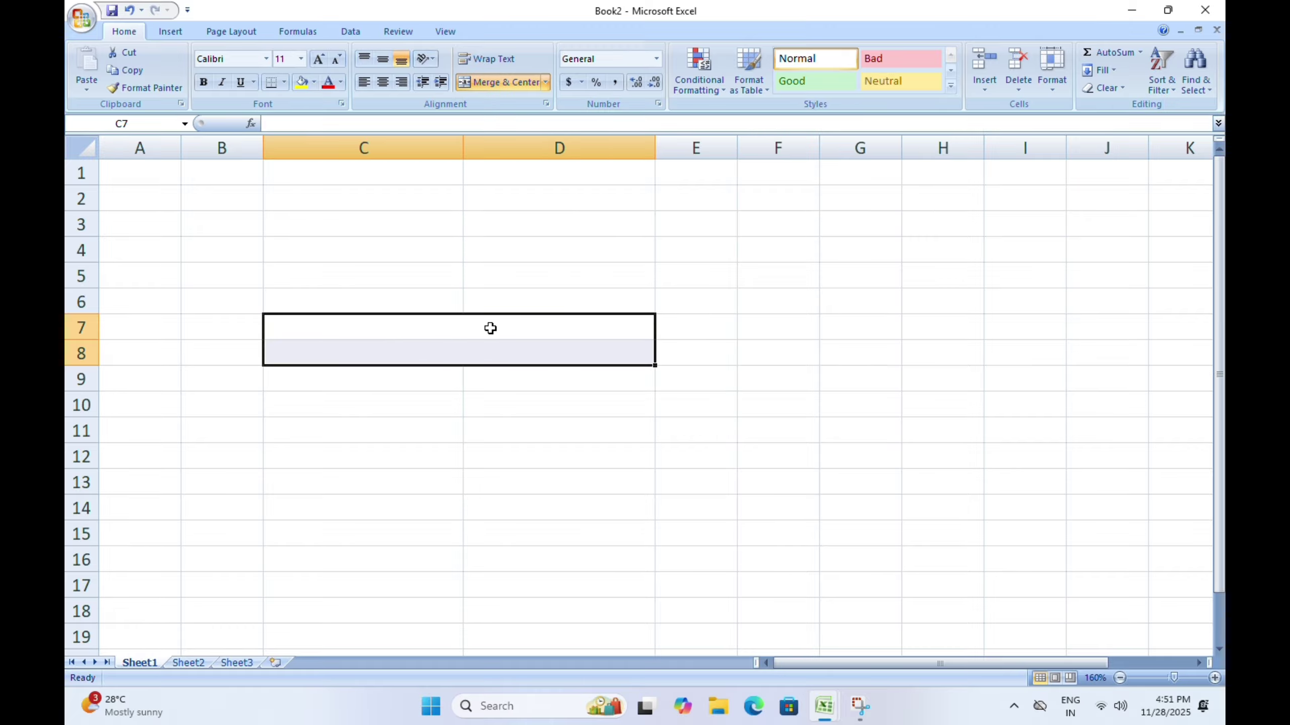
click(489, 325)
click(491, 353)
Enter the title SCOOTY EMI in merged cell C7 and MONTHLY EMI REPORT in merged cell C8.
click(490, 322)
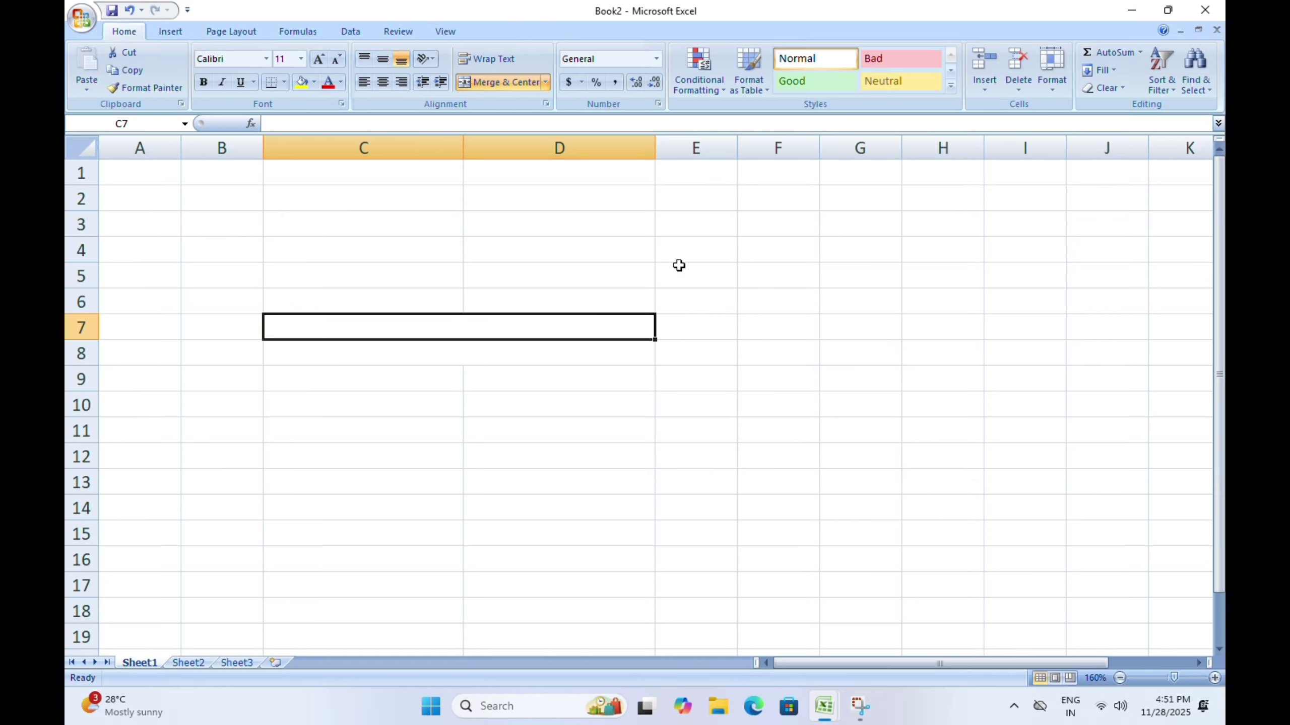
text(CA)
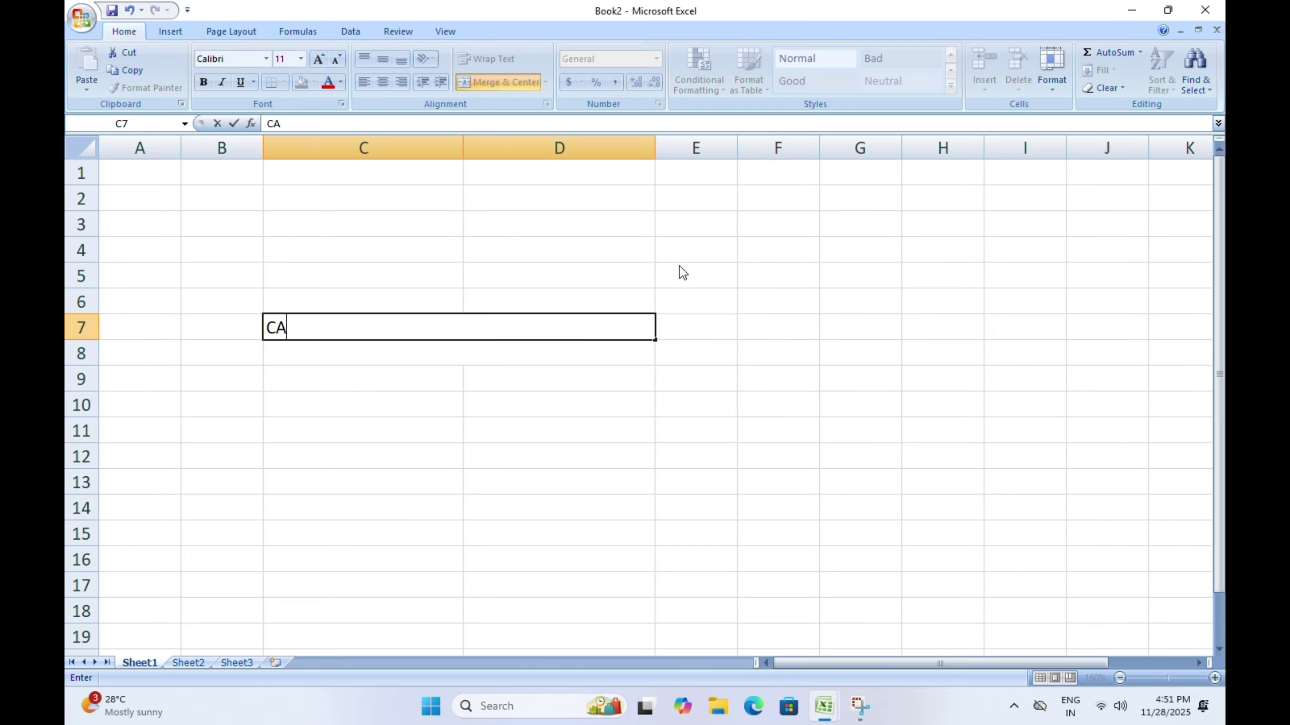
key(BackSpace)
key(BackSpace)
text(SCOOTY)
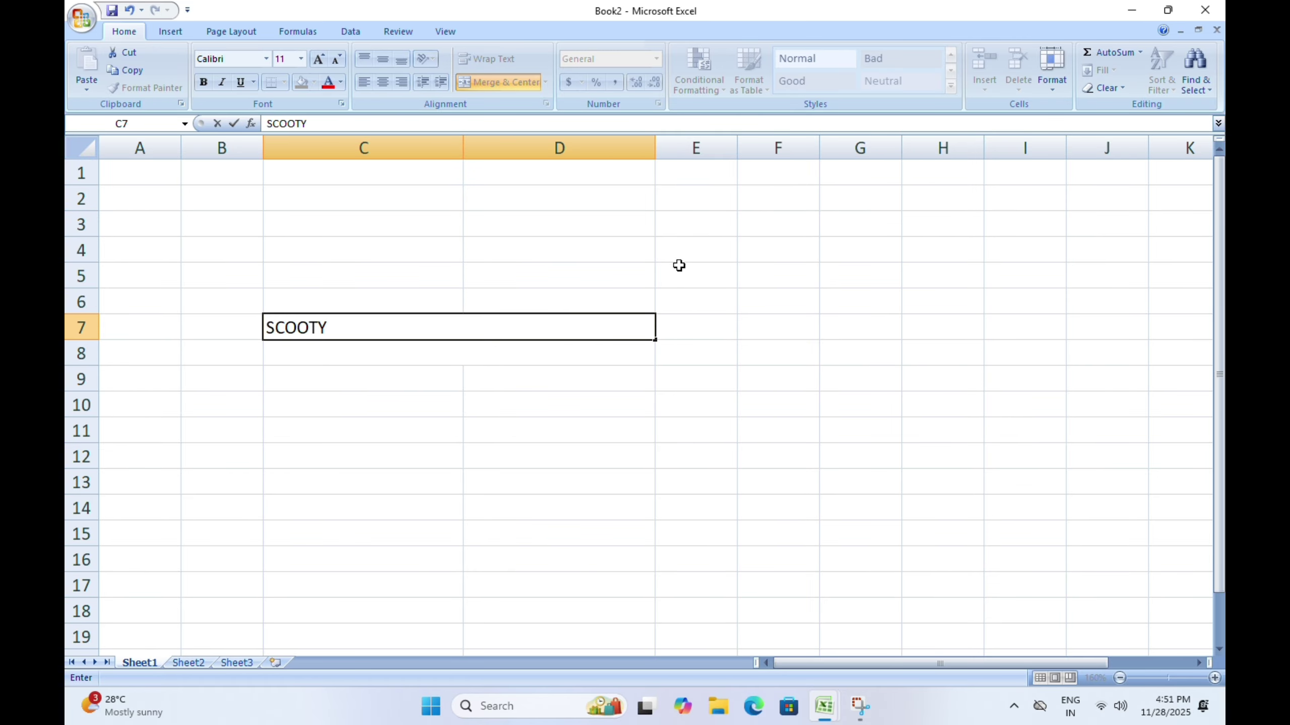
text( EMI)
key(Return)
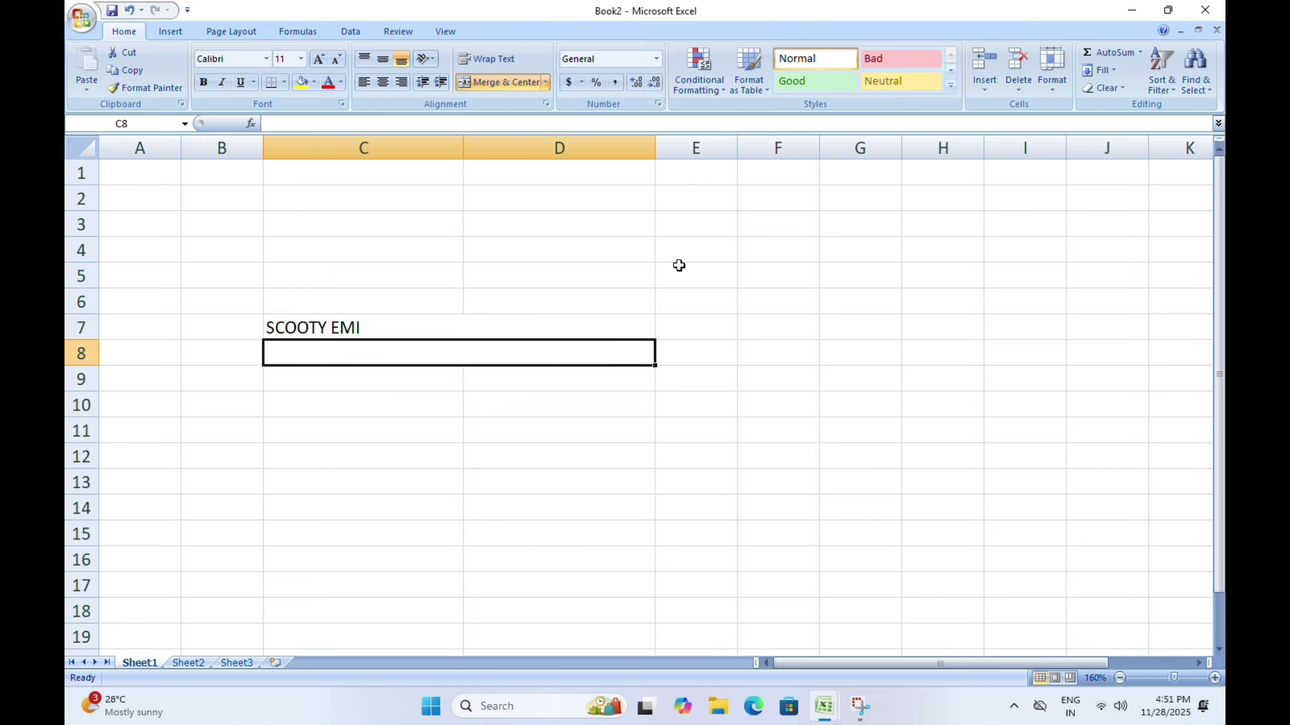
text(MONTHL)
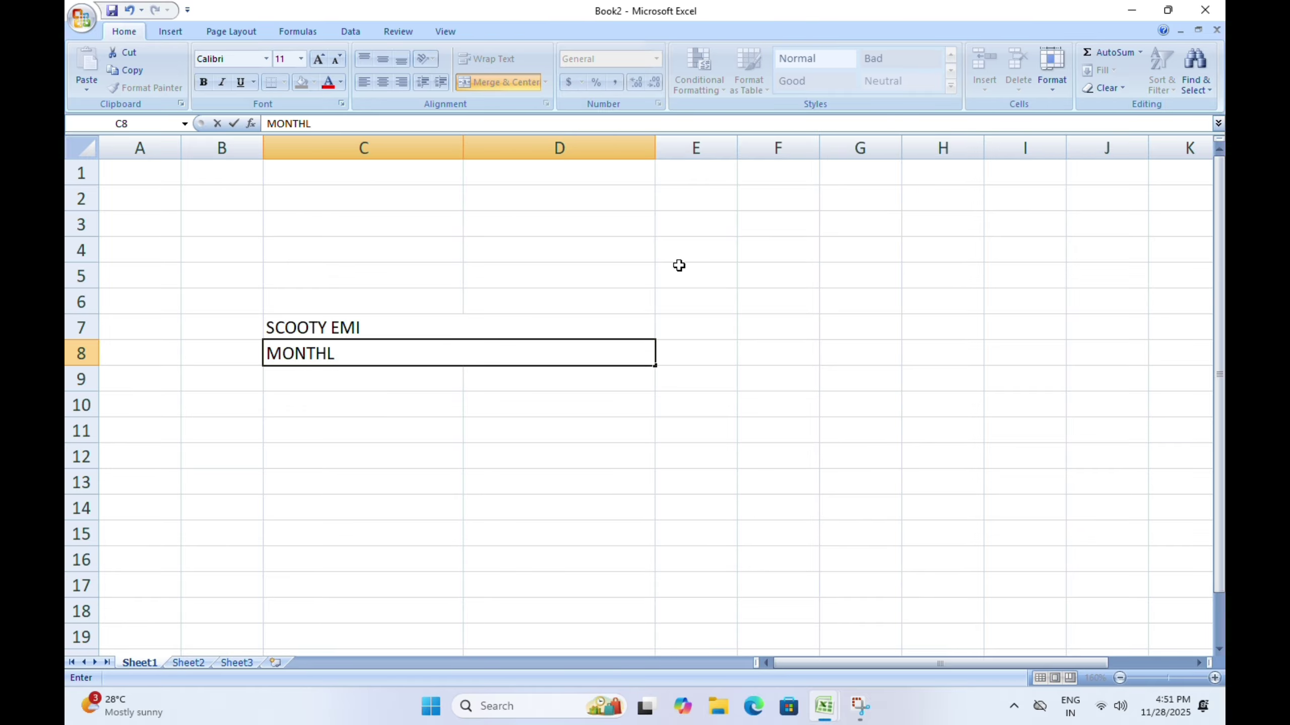
text(Y EMI REPORT)
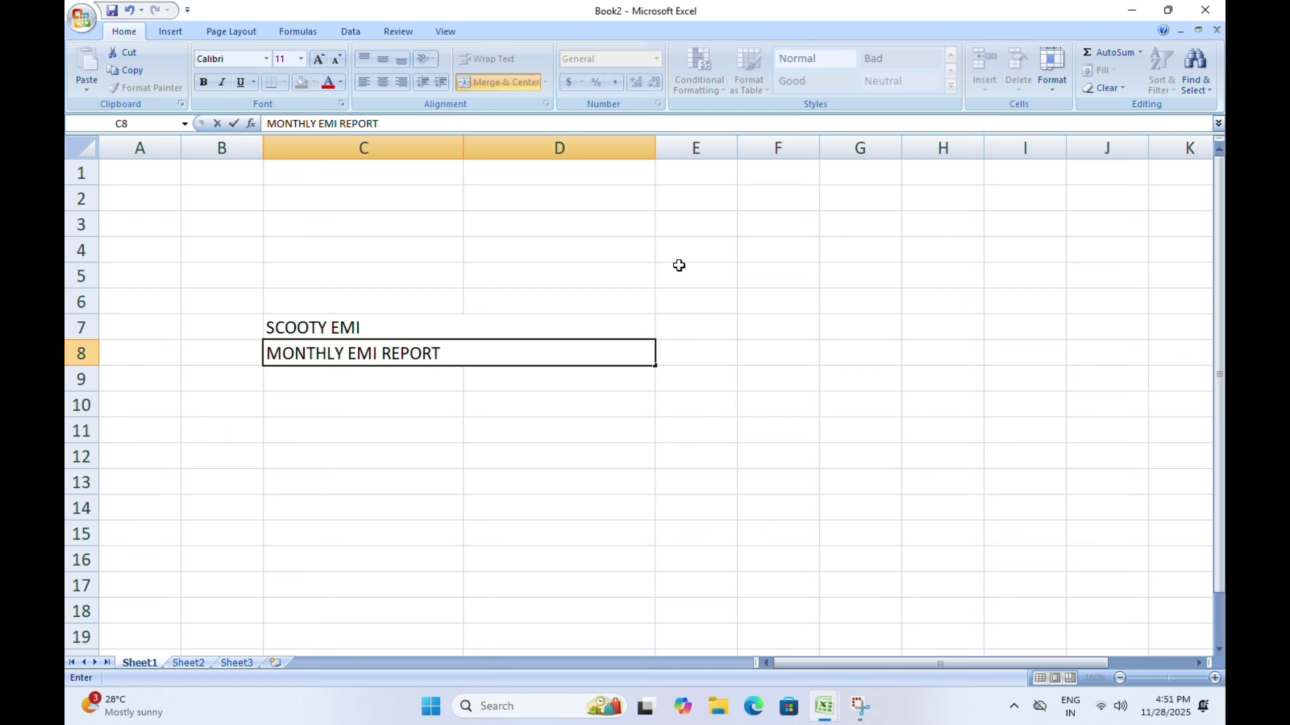
click(386, 456)
Center the two title rows in C7 and C8 horizontally.
click(406, 326)
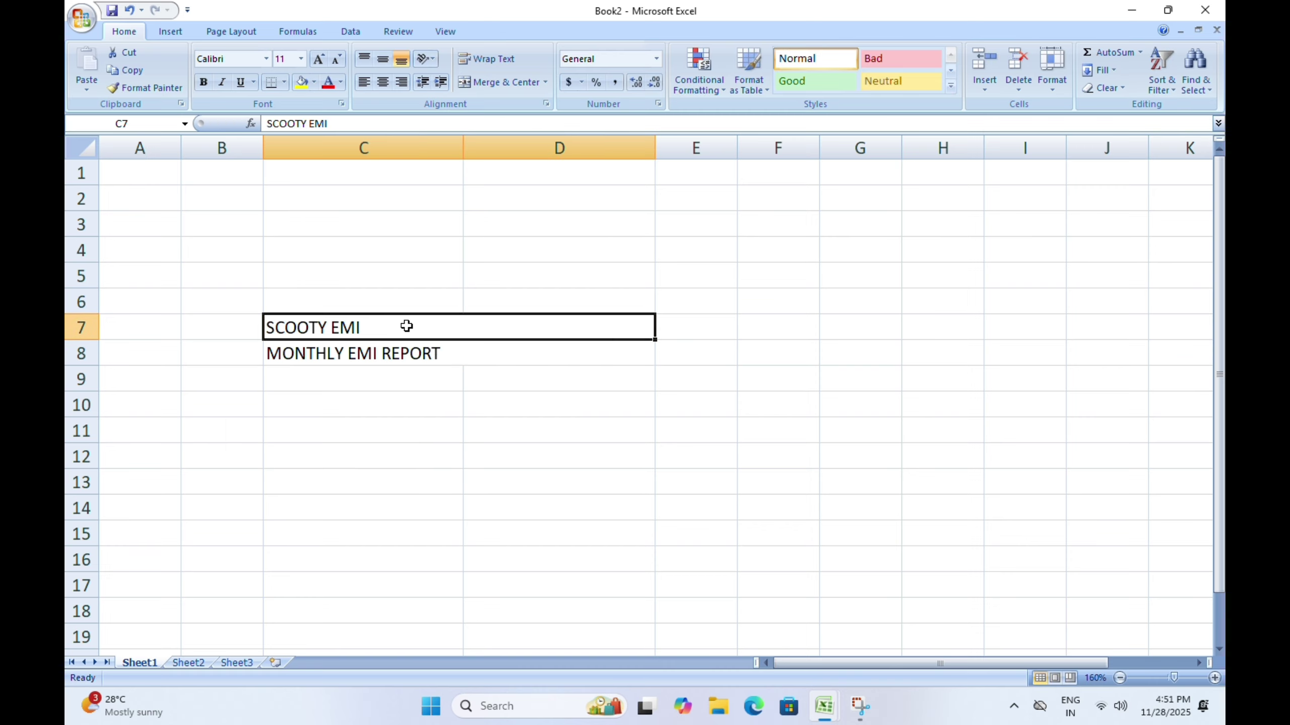
drag(406, 326, 406, 349)
click(384, 82)
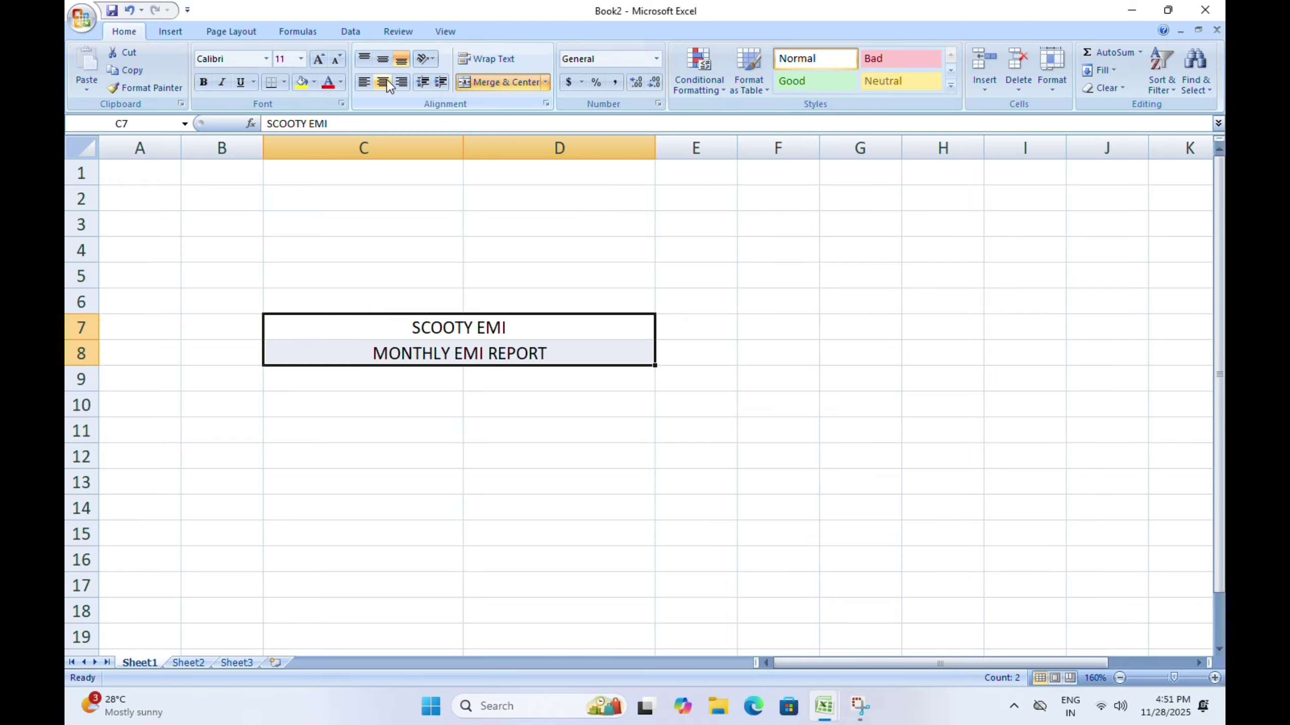
Increase the font size of the SCOOTY EMI title to 18 and of MONTHLY EMI REPORT to 16.
click(460, 327)
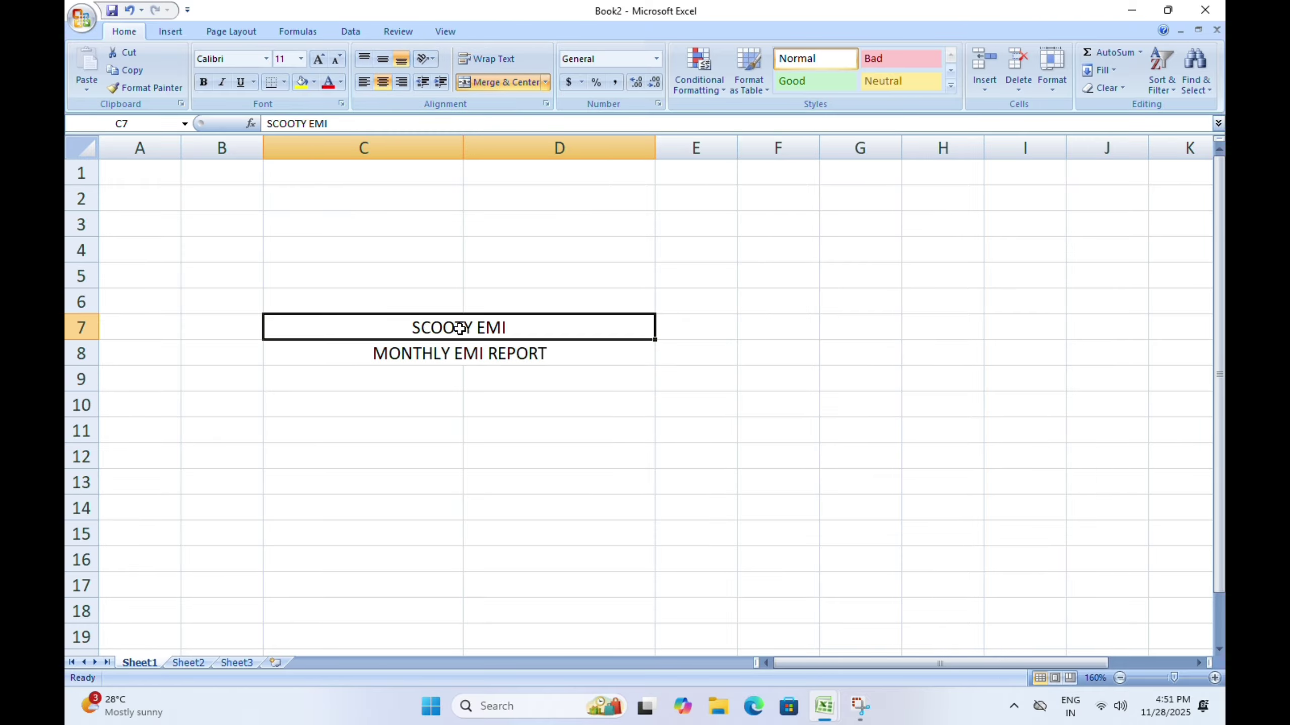
click(320, 60)
click(320, 60)
click(320, 60)
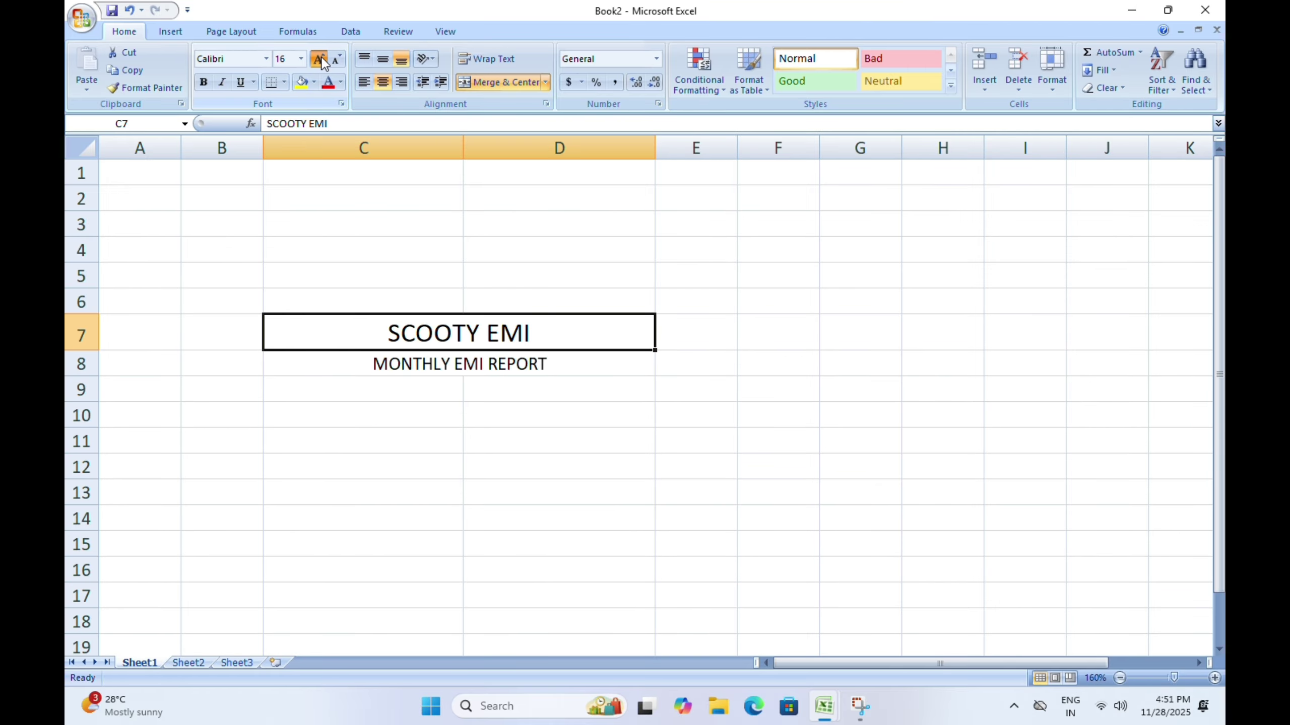
click(320, 60)
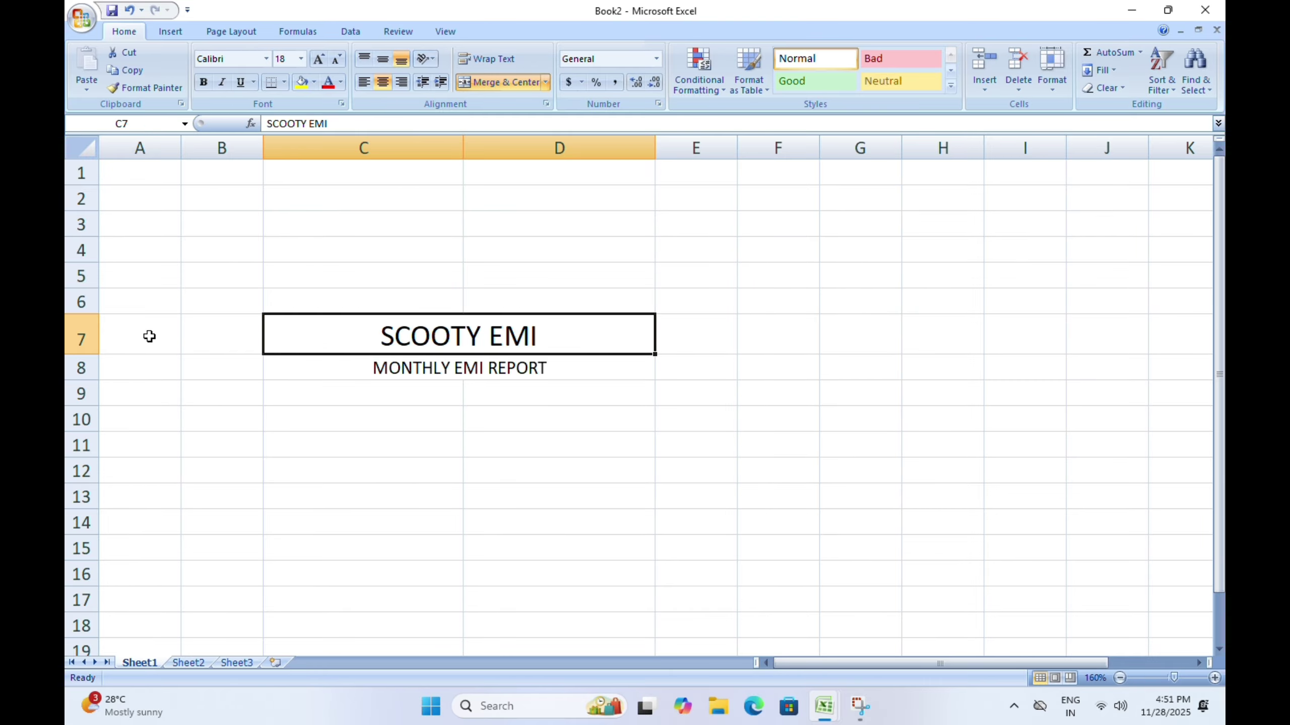
click(421, 378)
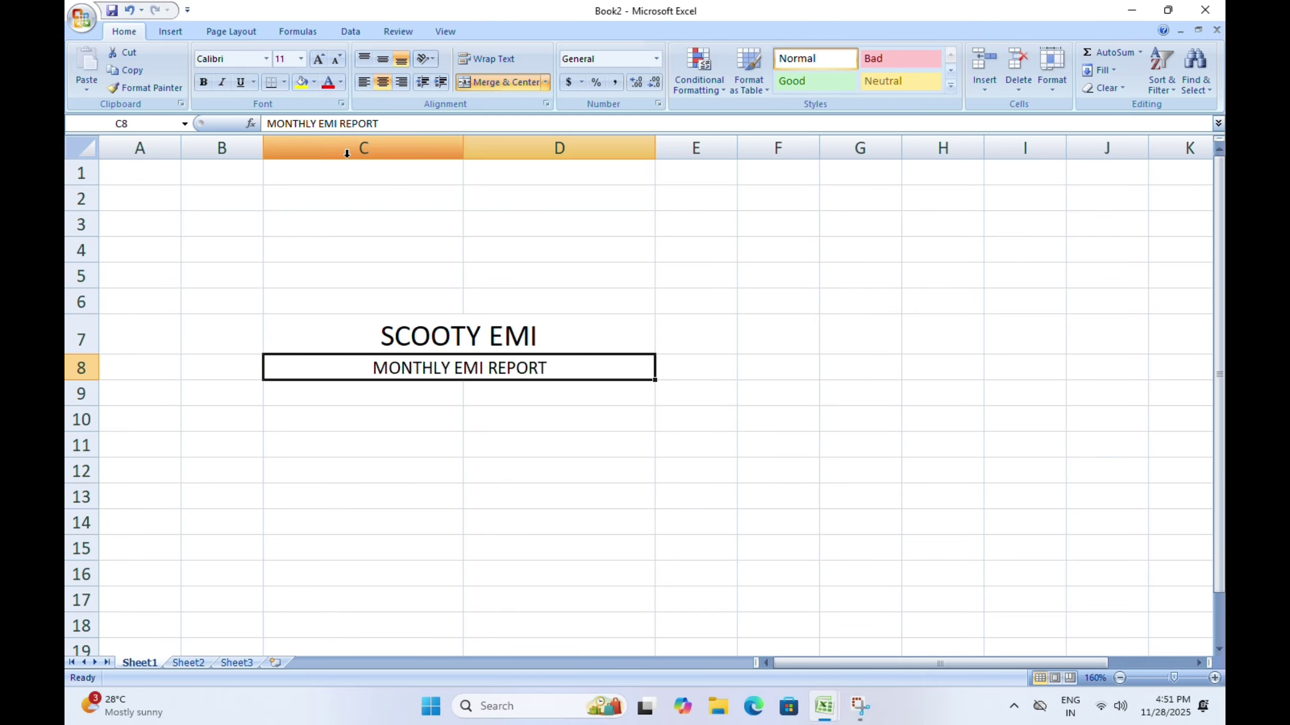
click(319, 60)
click(319, 60)
click(319, 60)
Fill the SCOOTY EMI title cell with light orange and the MONTHLY EMI REPORT cell with light aqua.
click(418, 333)
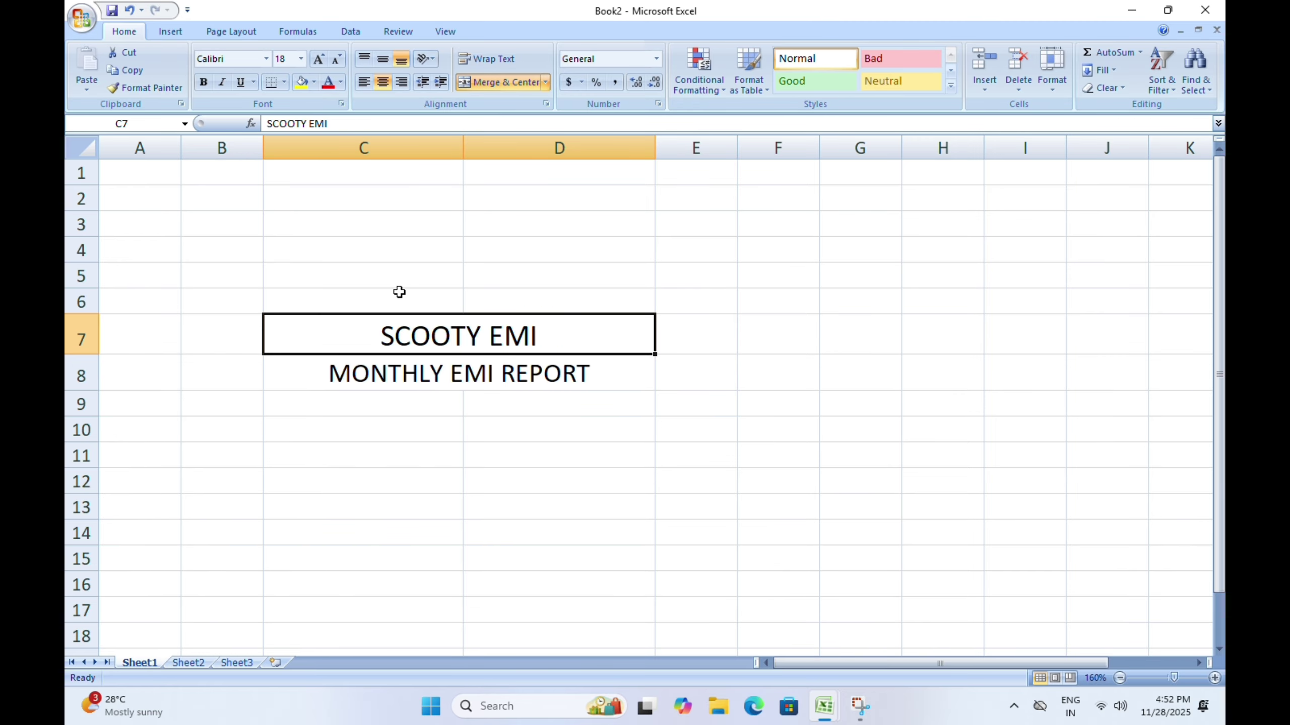
click(313, 83)
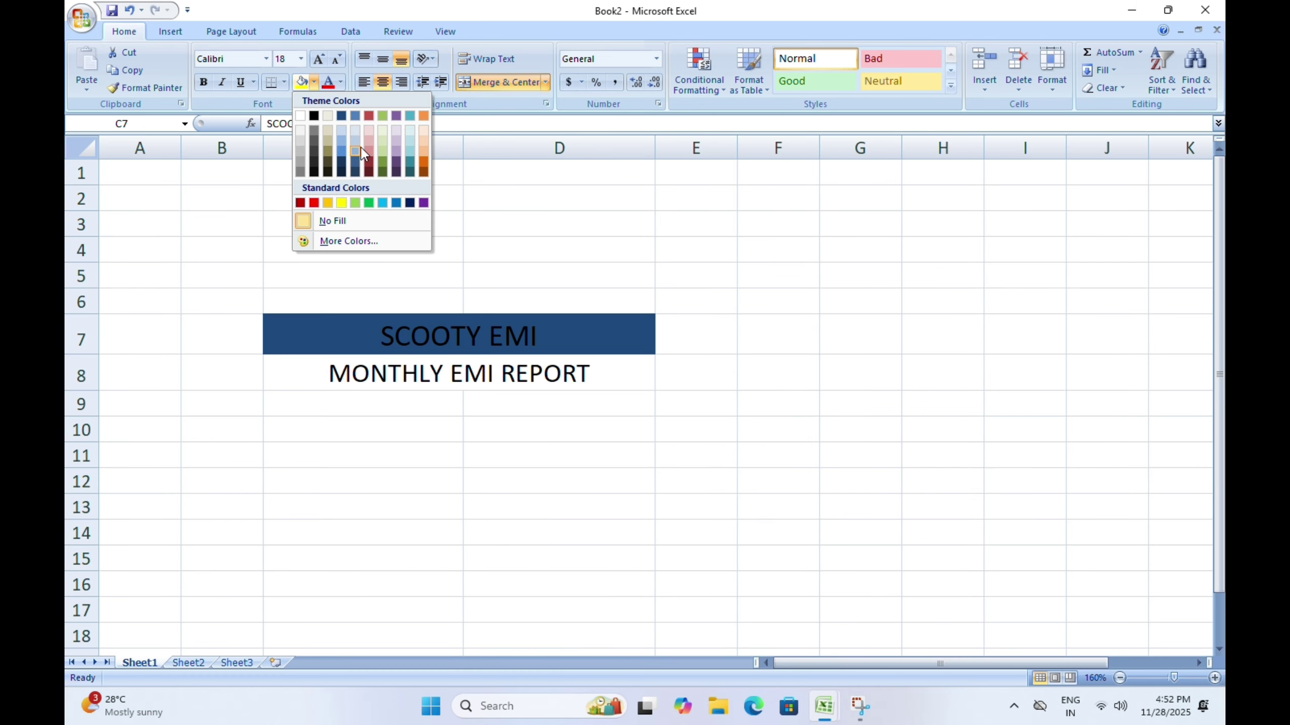
click(424, 131)
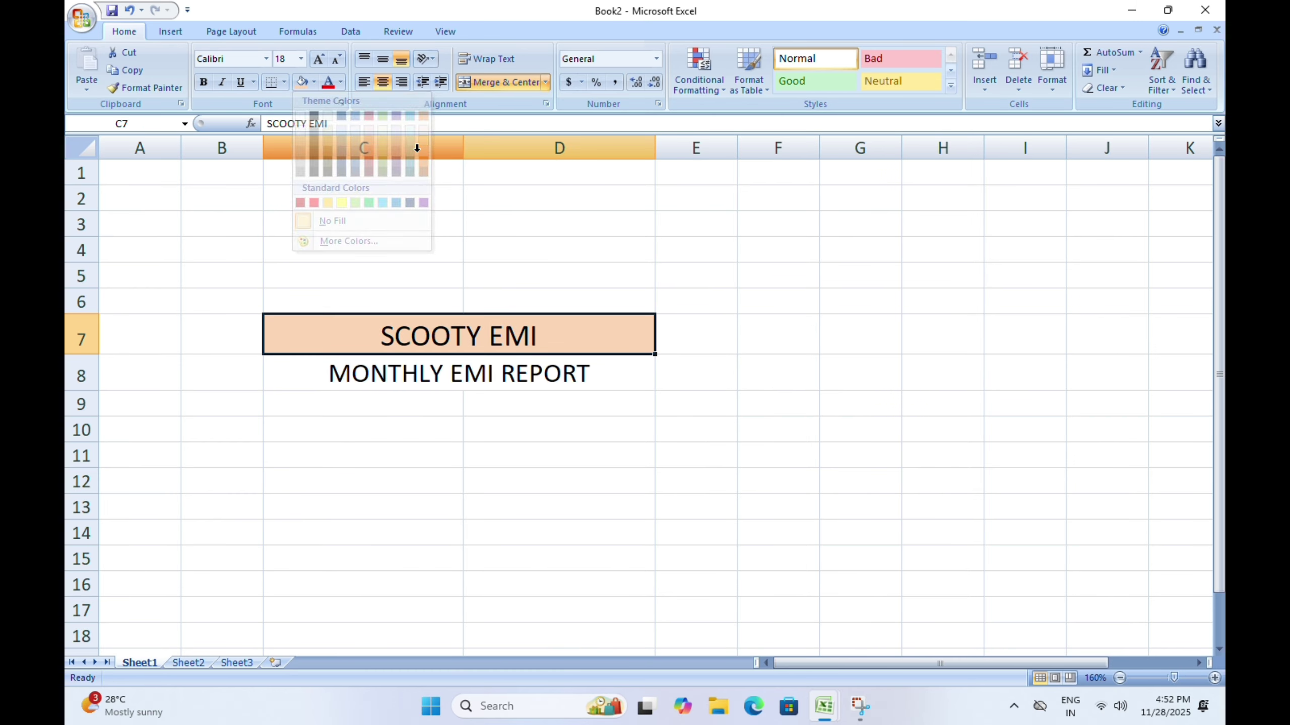
click(374, 368)
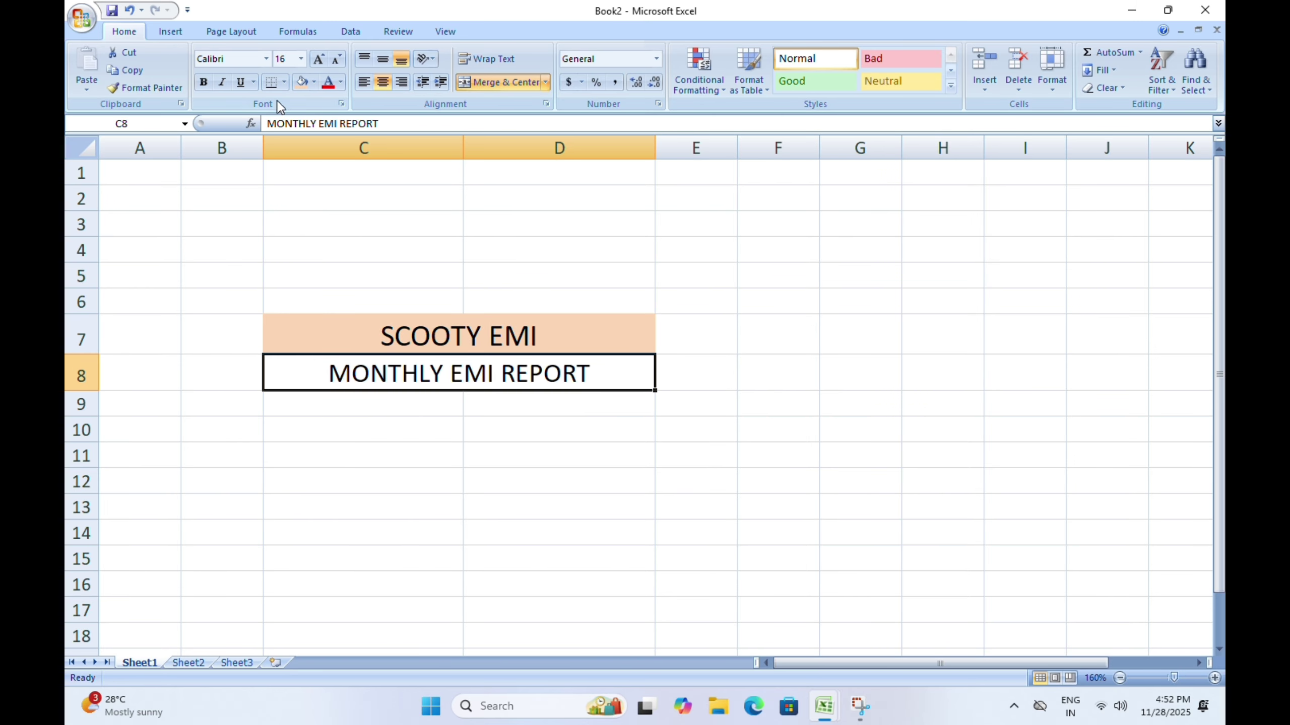
click(313, 83)
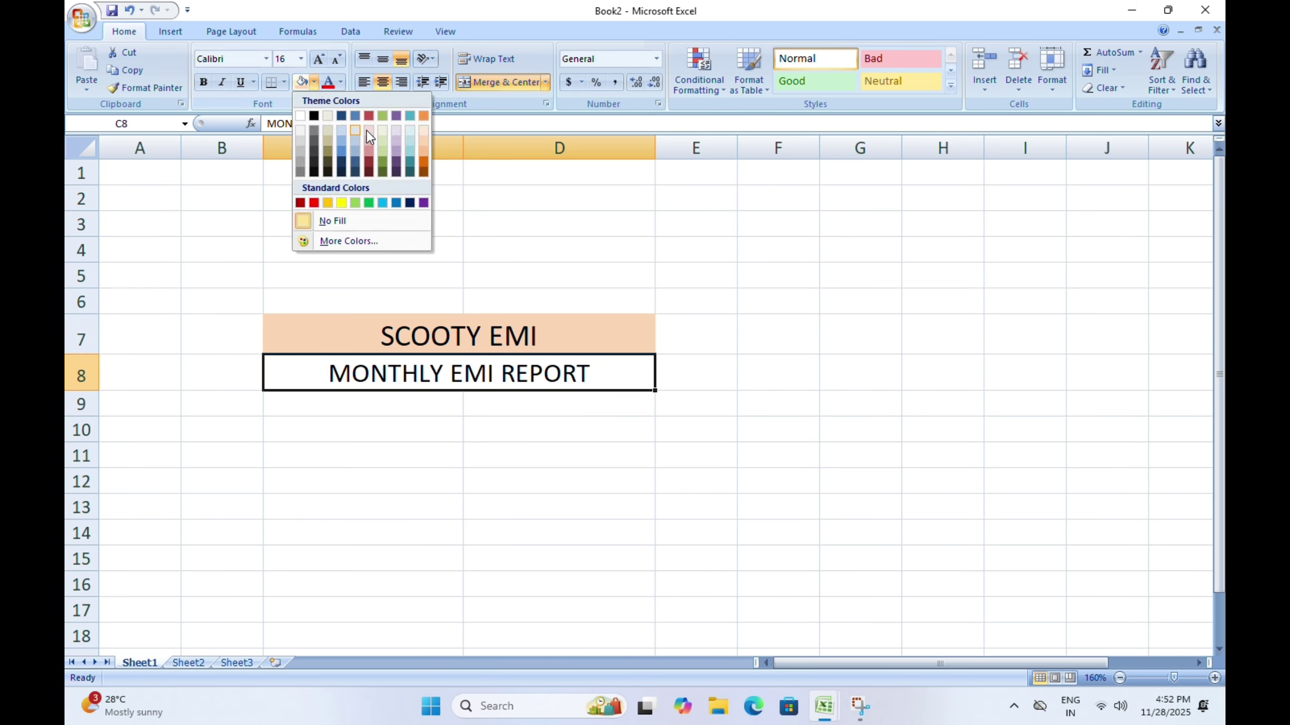
click(410, 146)
Enter the column headings PARTICULAR in C9 and AMOUNT in D9.
click(379, 403)
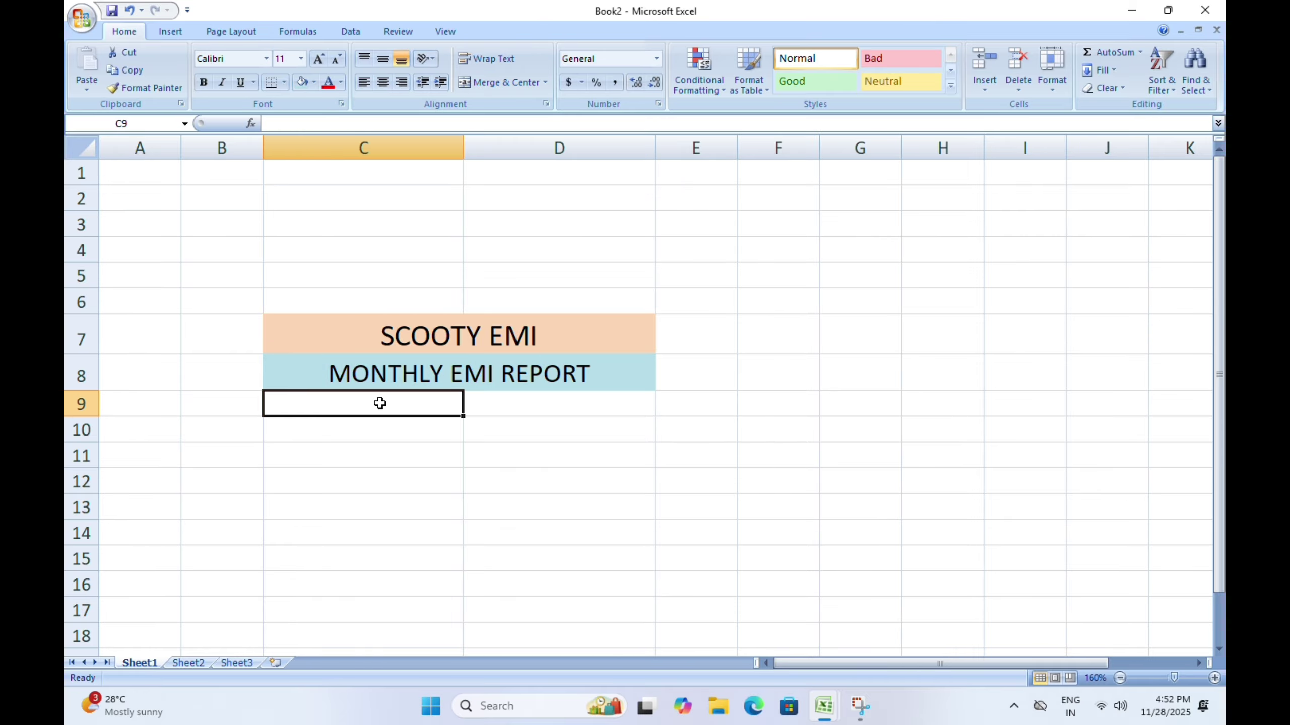
text(PARTICULAR)
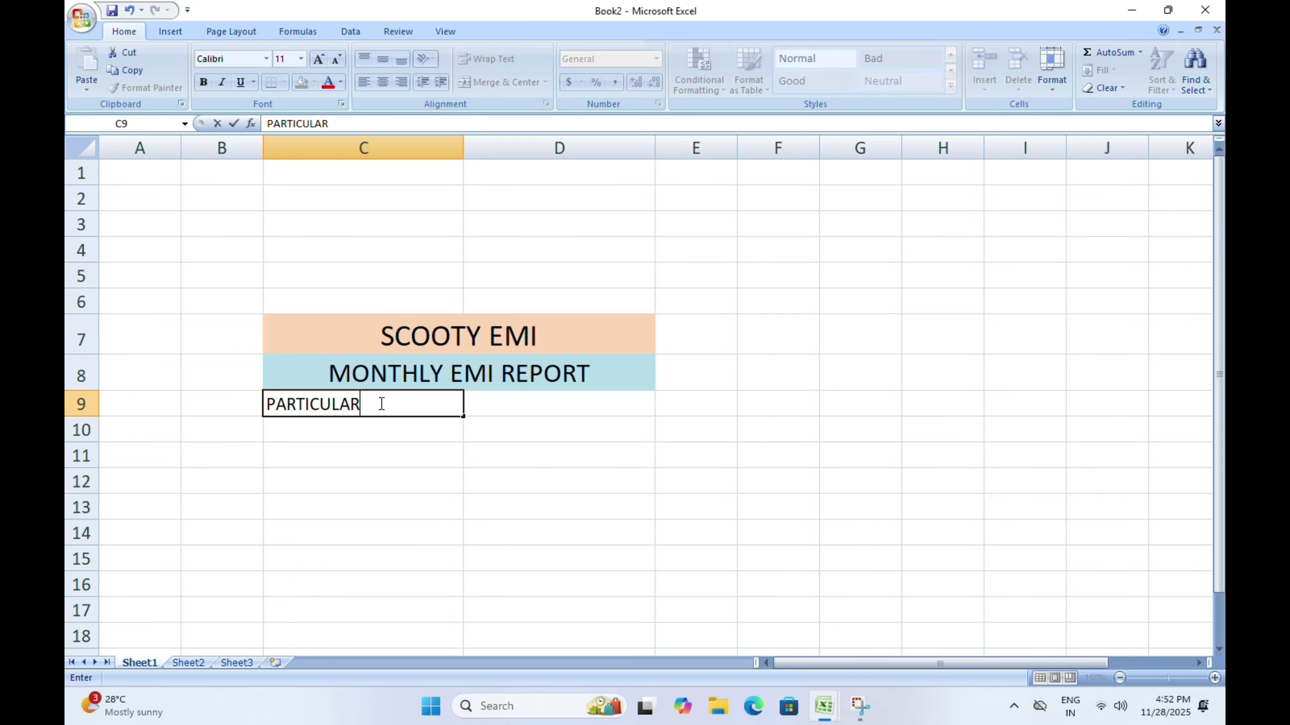
key(Tab)
text(AMOUNT)
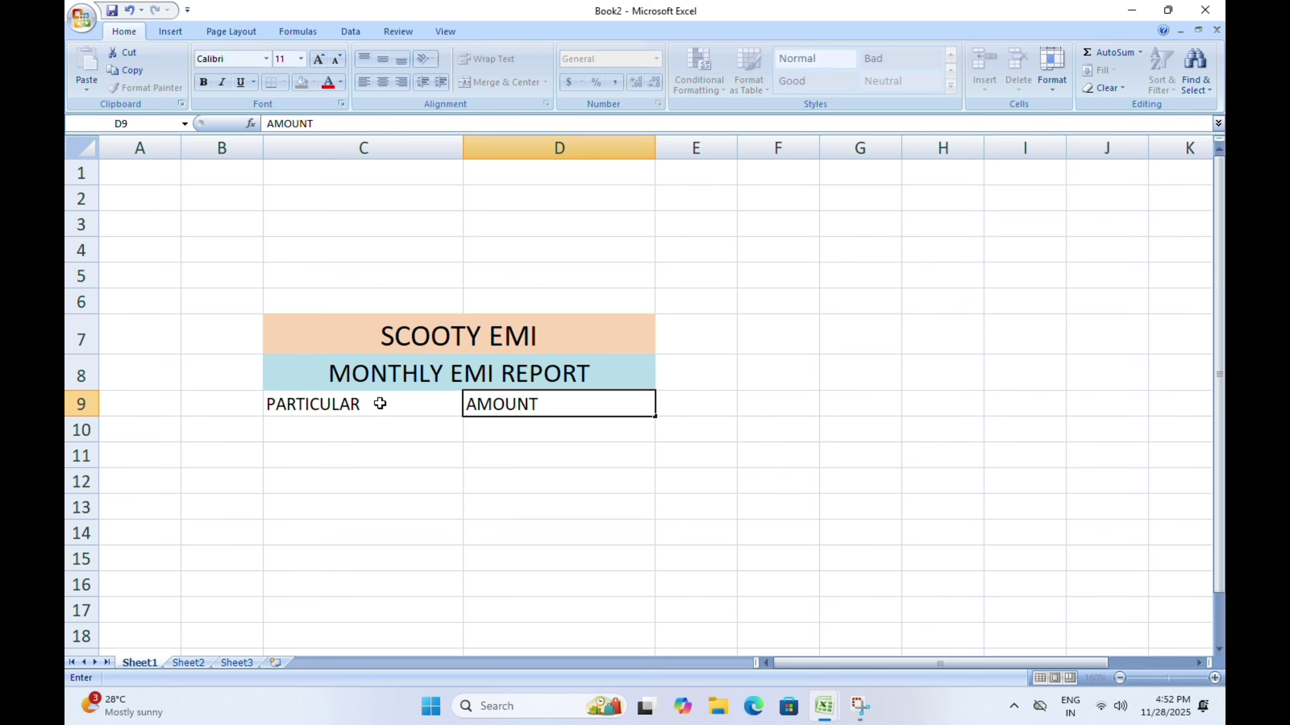
Center the headings in C9:D9 and make them bold.
drag(380, 403, 469, 407)
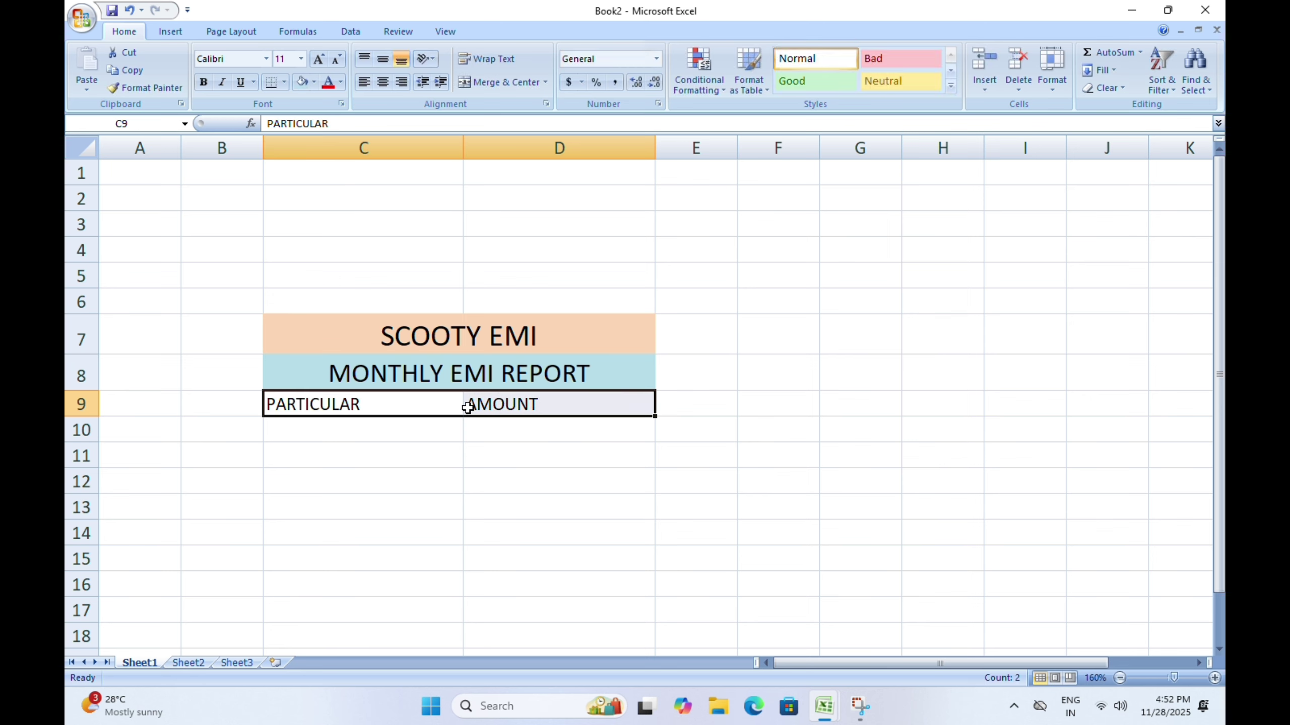
click(385, 84)
click(203, 83)
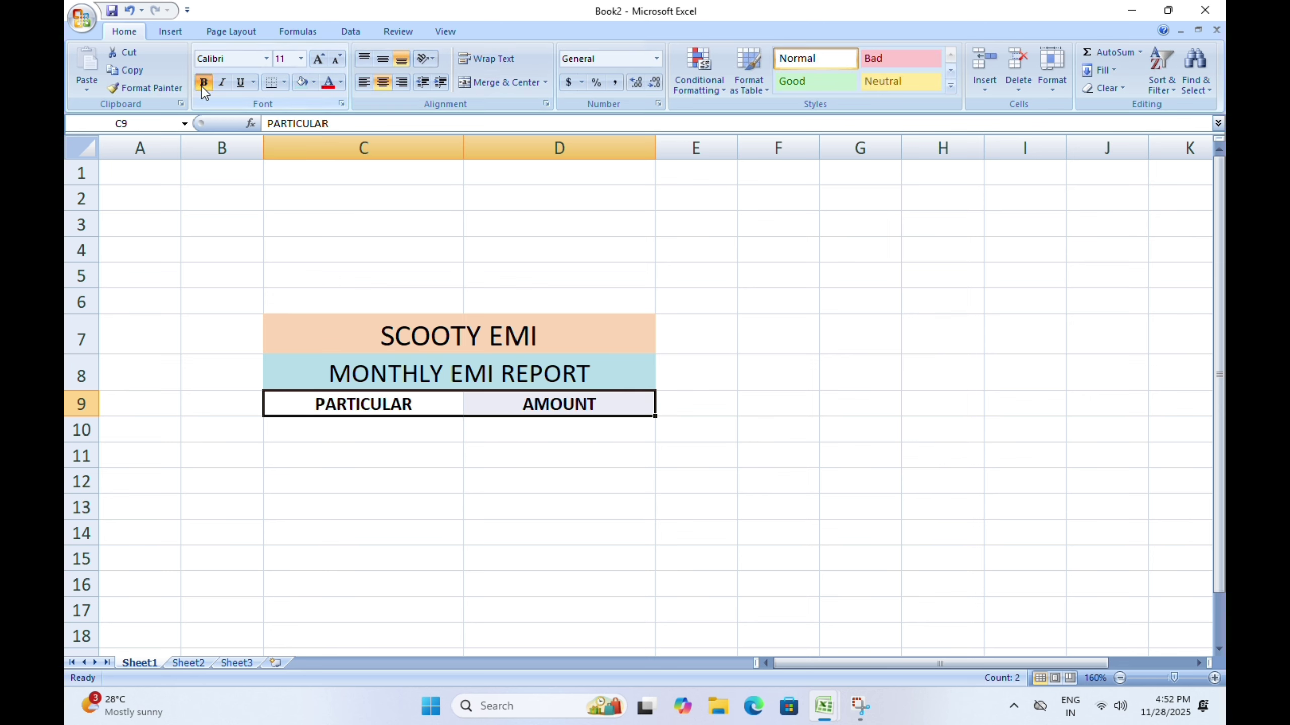
Enter the row label LOAN AMOUNT in C10 and move to the amount cell D10.
click(338, 435)
text(LOAN)
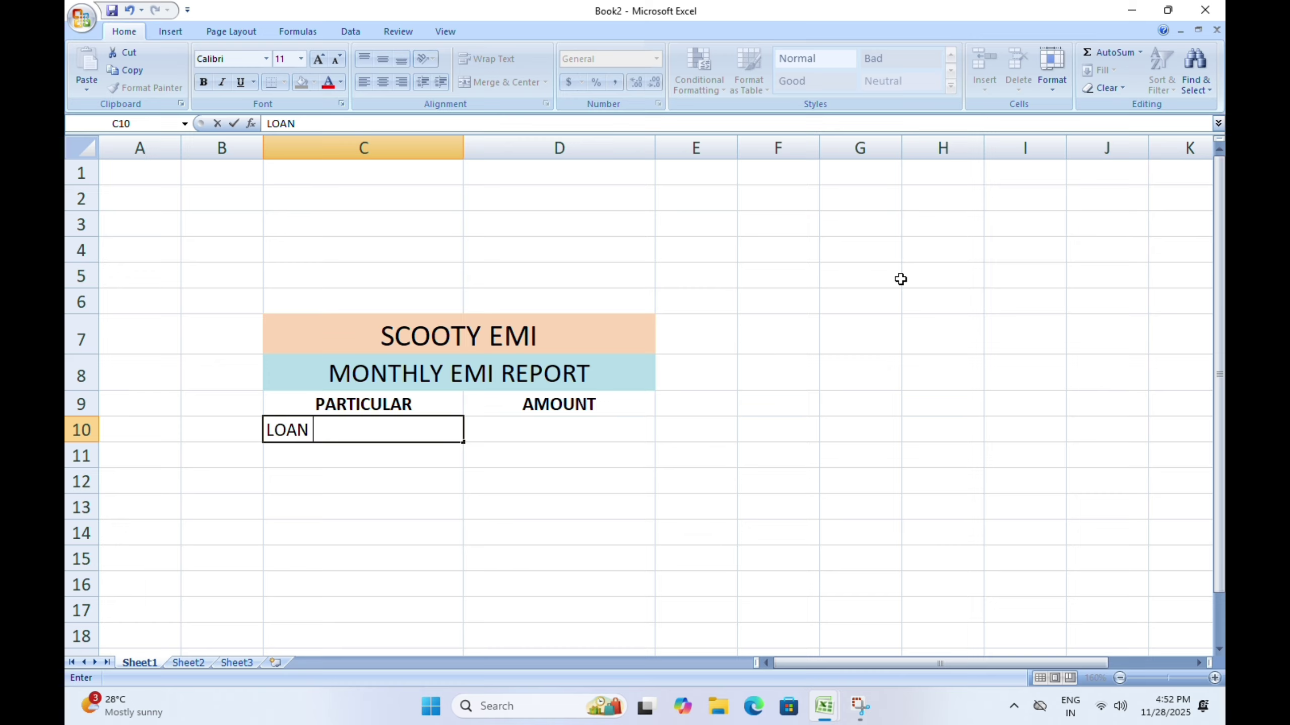
text(AMOUNT)
key(Tab)
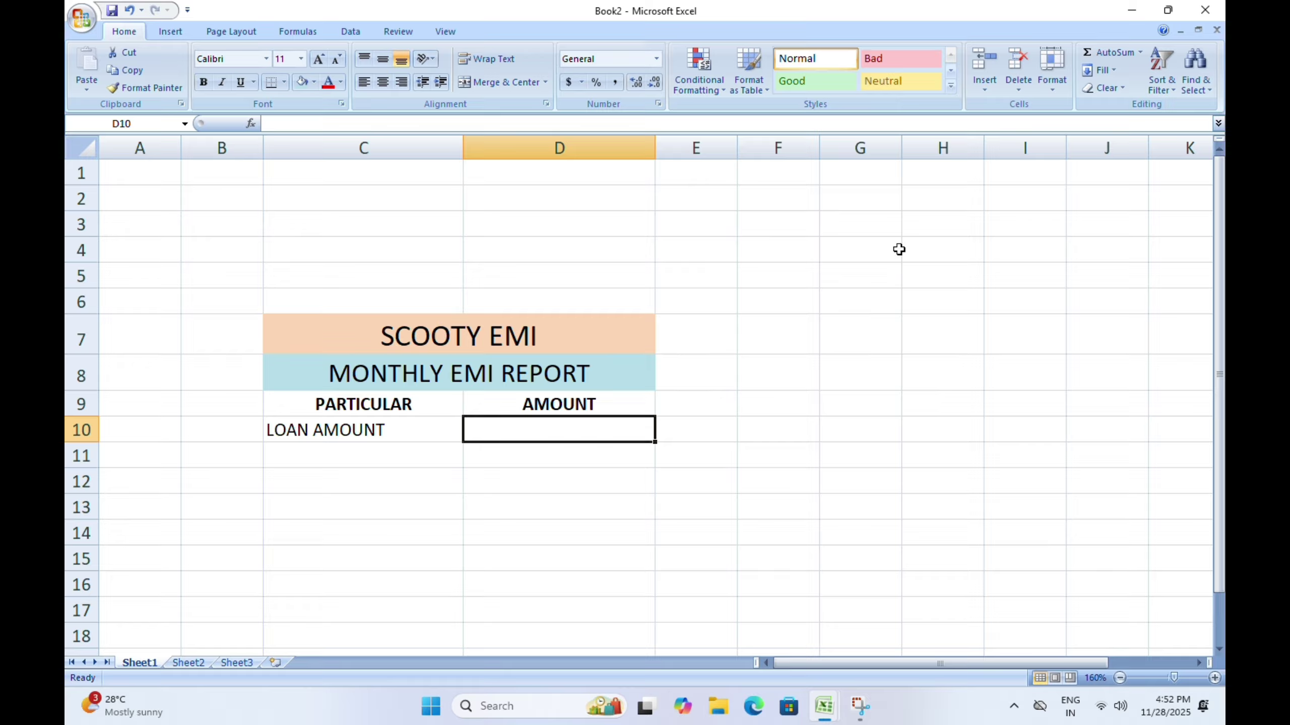
Enter the loan amount 90000 in D10 and move to cell C11.
text(9000)
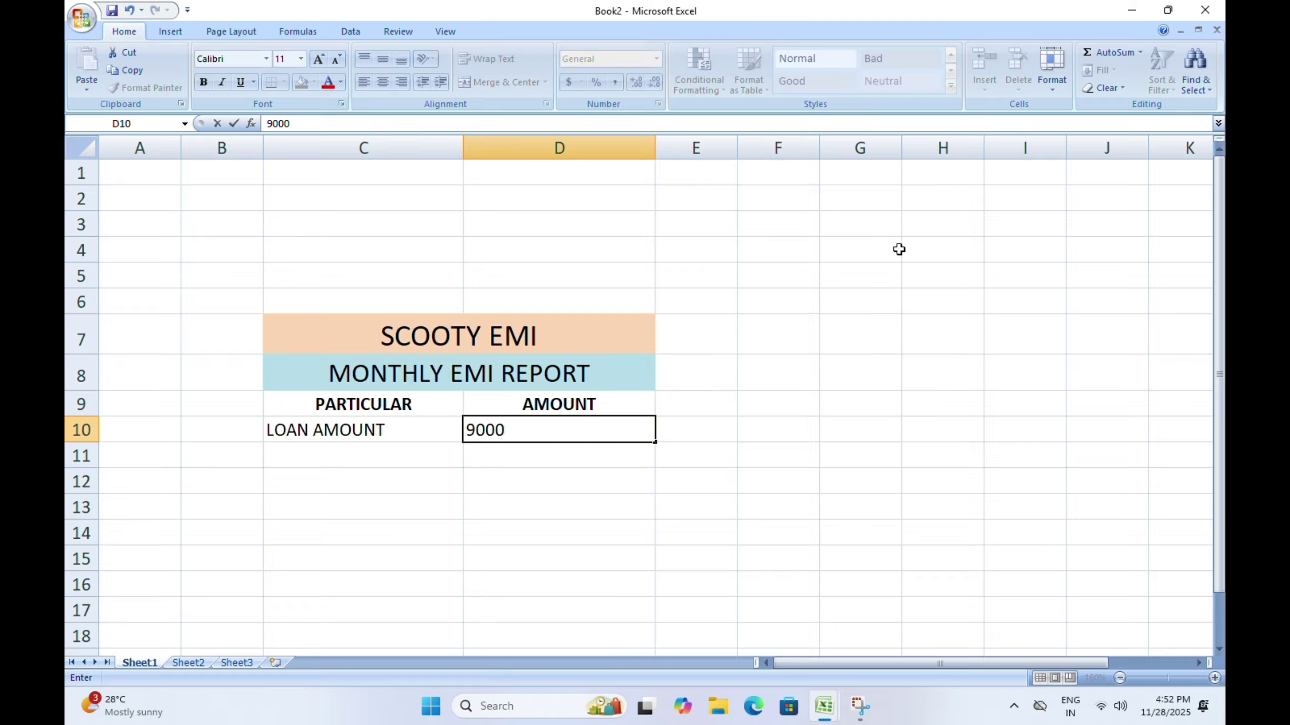
text(0)
click(376, 454)
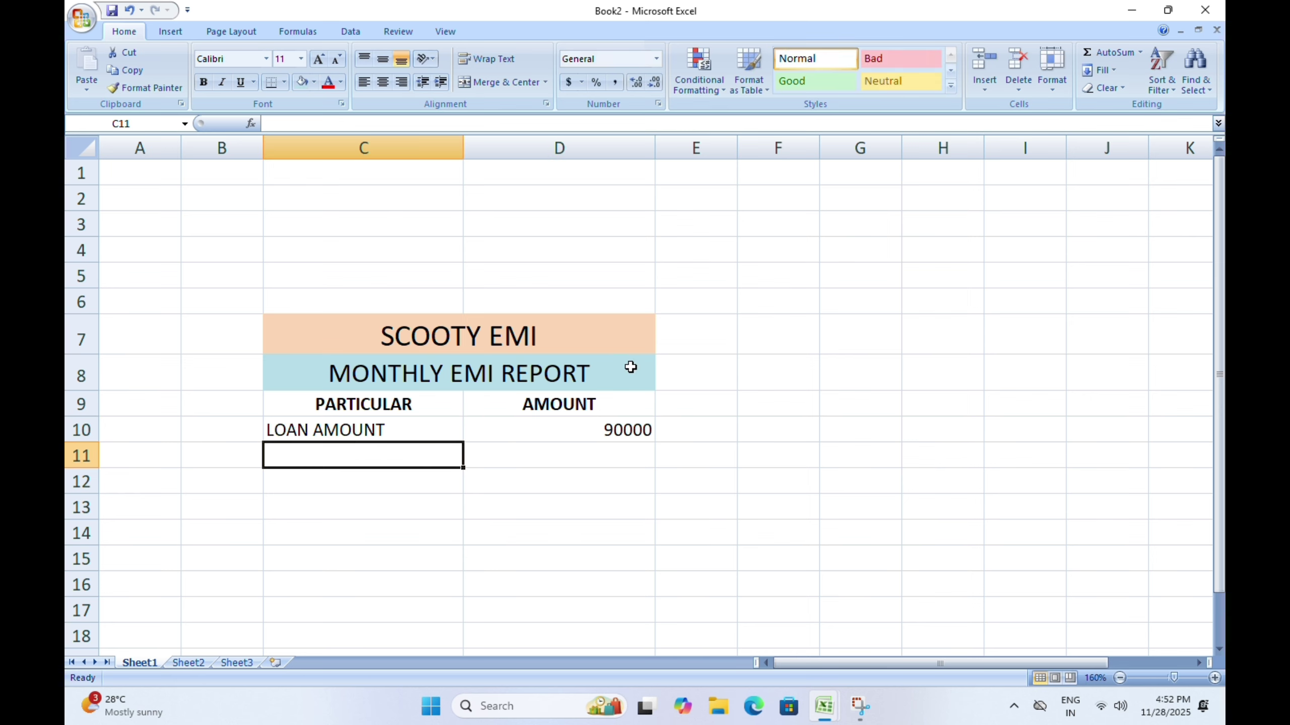
Enter the row label INREST RATE % in C11 and move to the amount cell D11.
text(INTARE)
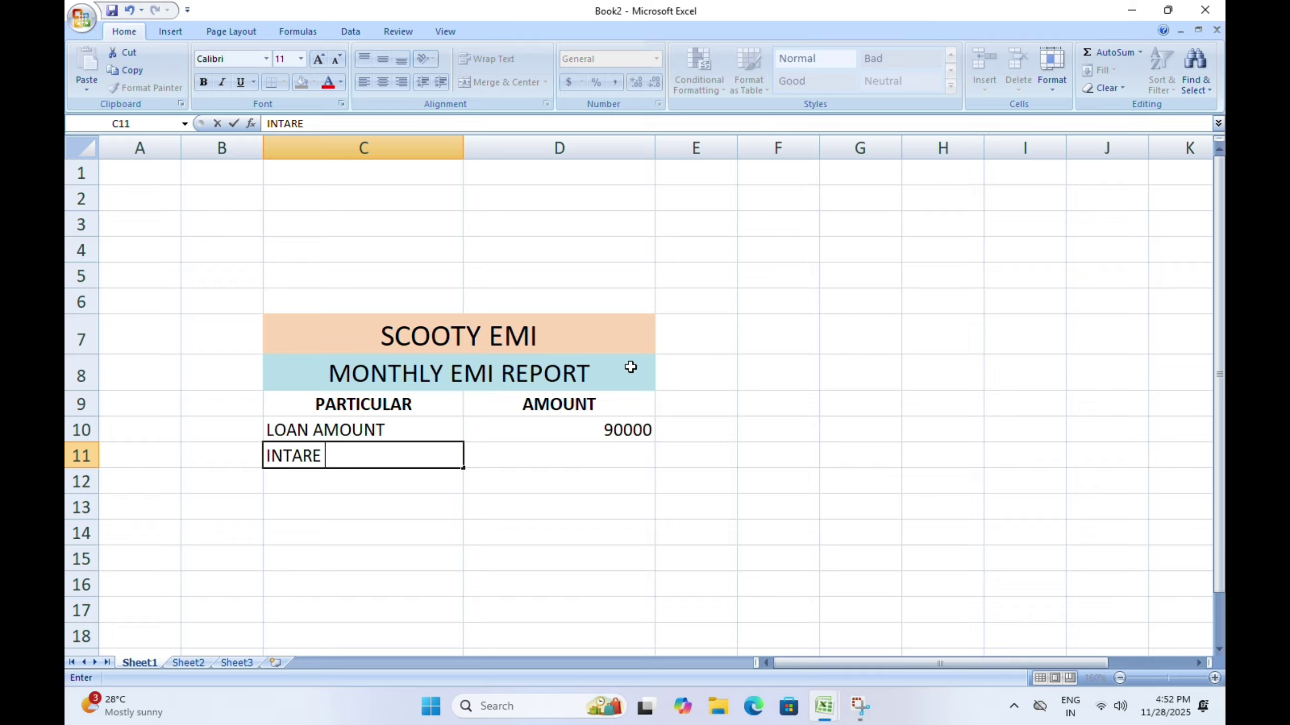
key(BackSpace)
key(BackSpace)
key(BackSpace)
key(BackSpace)
key(BackSpace)
text(RES)
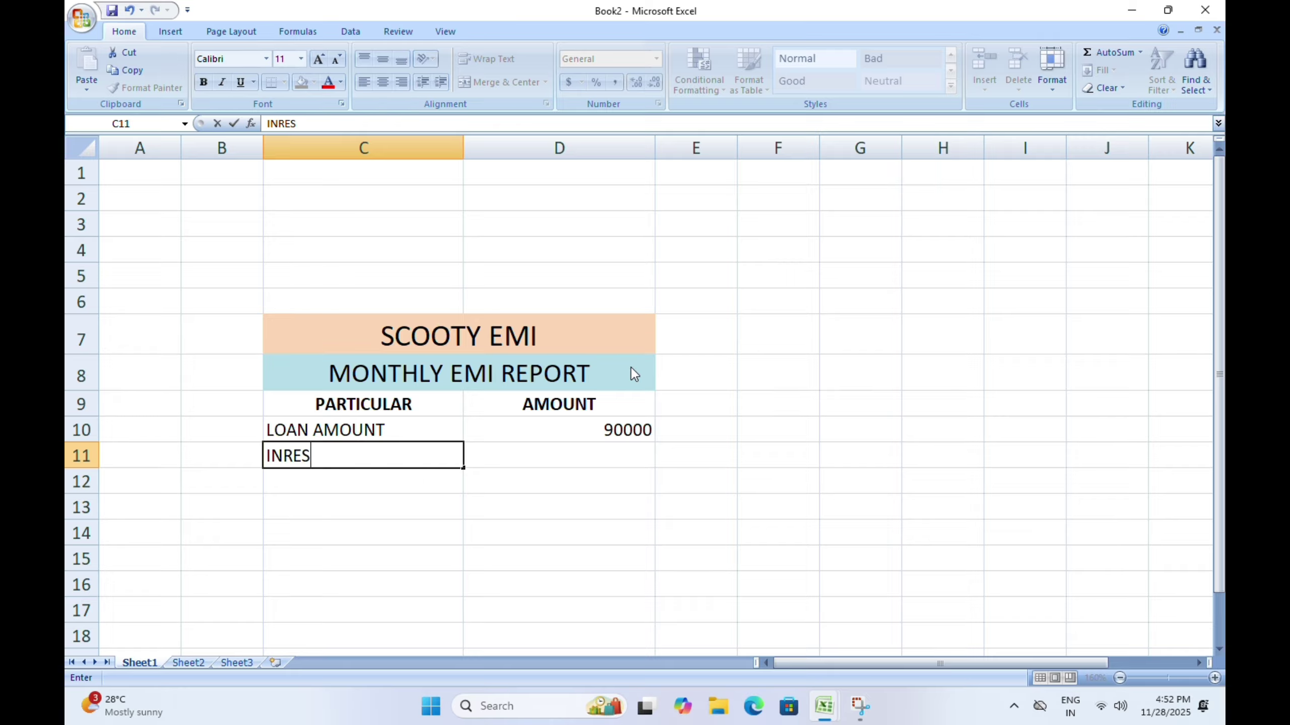
text(T RATE)
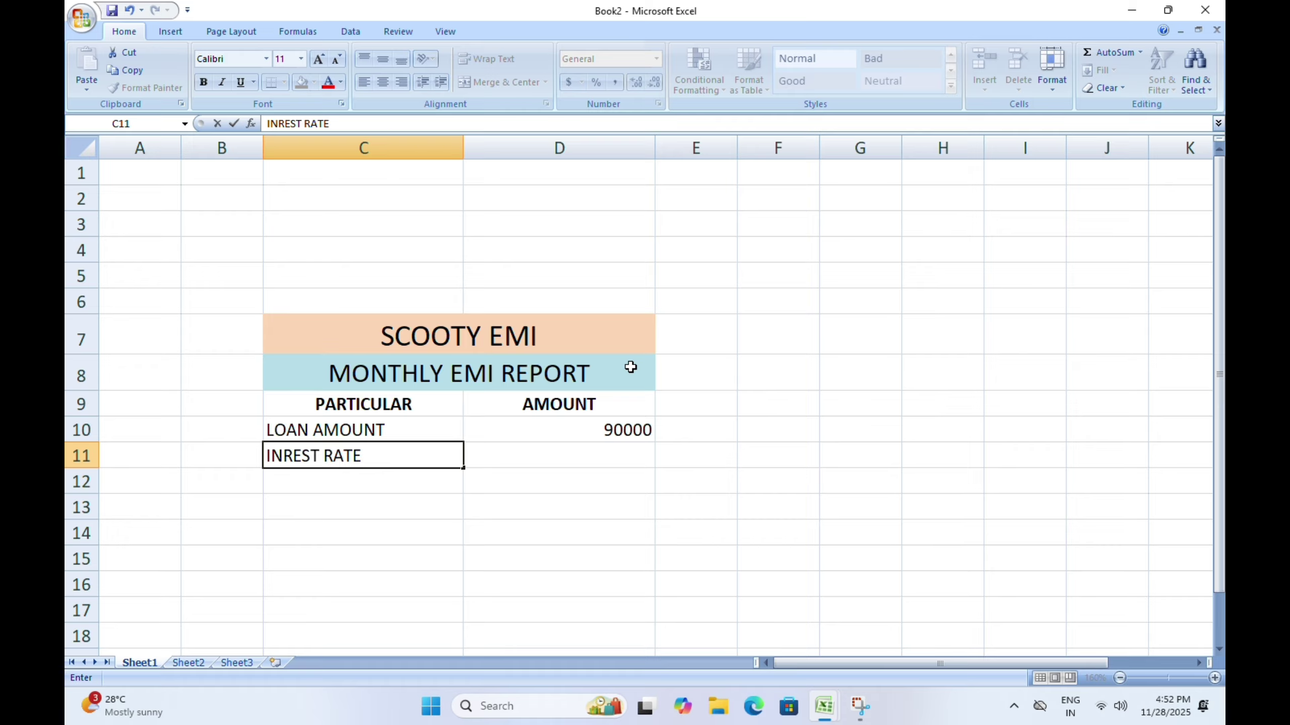
text( %)
key(Tab)
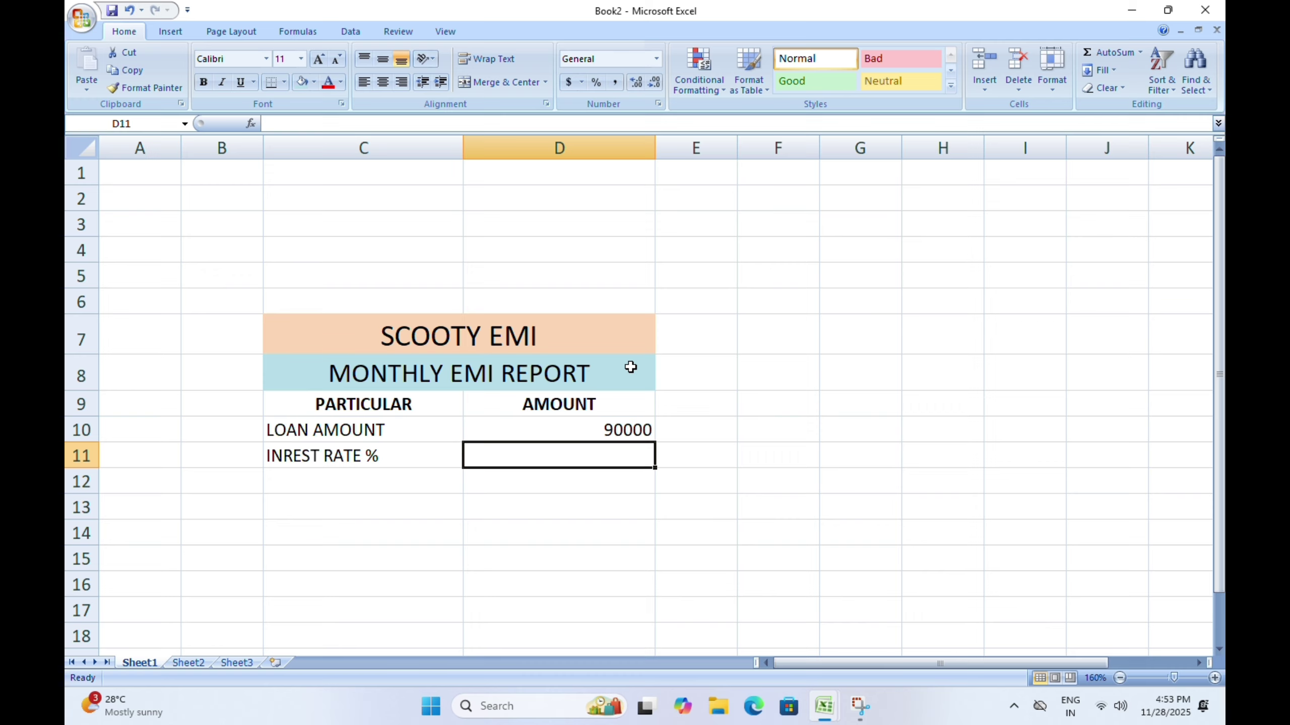
Enter 15% as the interest rate in D11 and move to cell C12.
text(18)
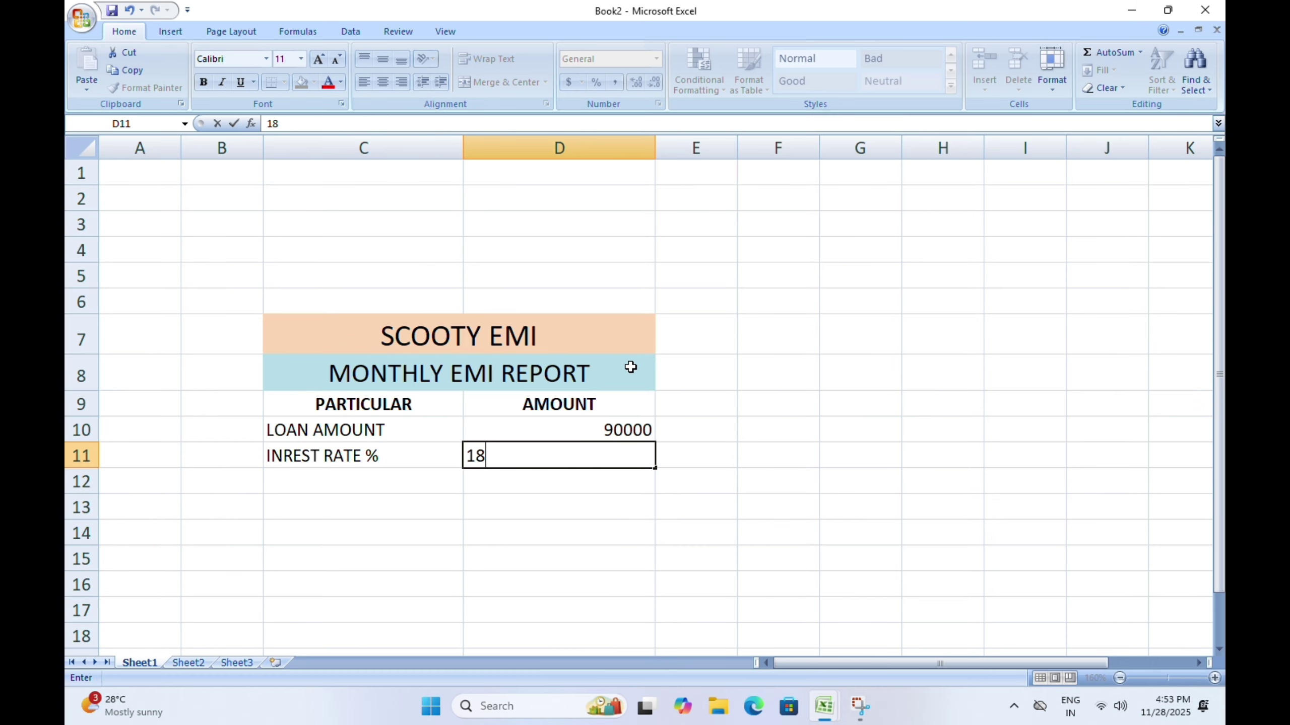
key(BackSpace)
text(5%)
key(Return)
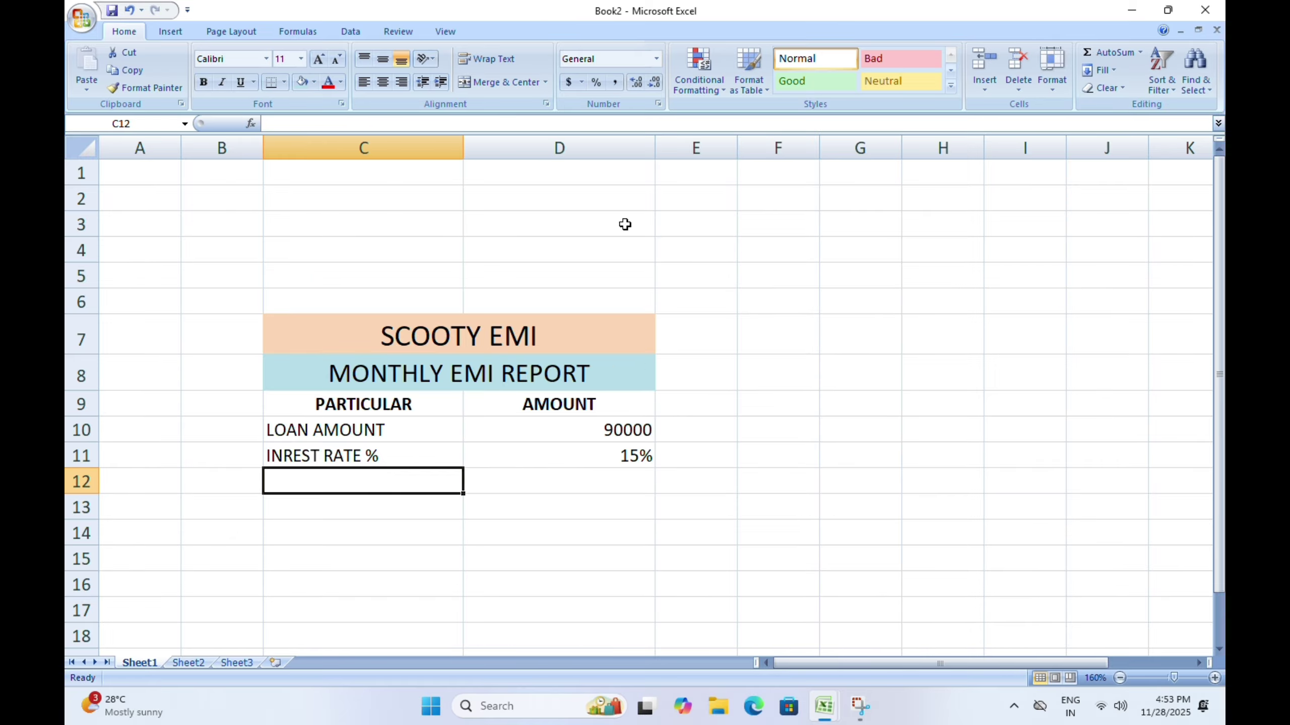
Enter the row label YEARS in C12 and its value 3 in D12.
text(YEARS)
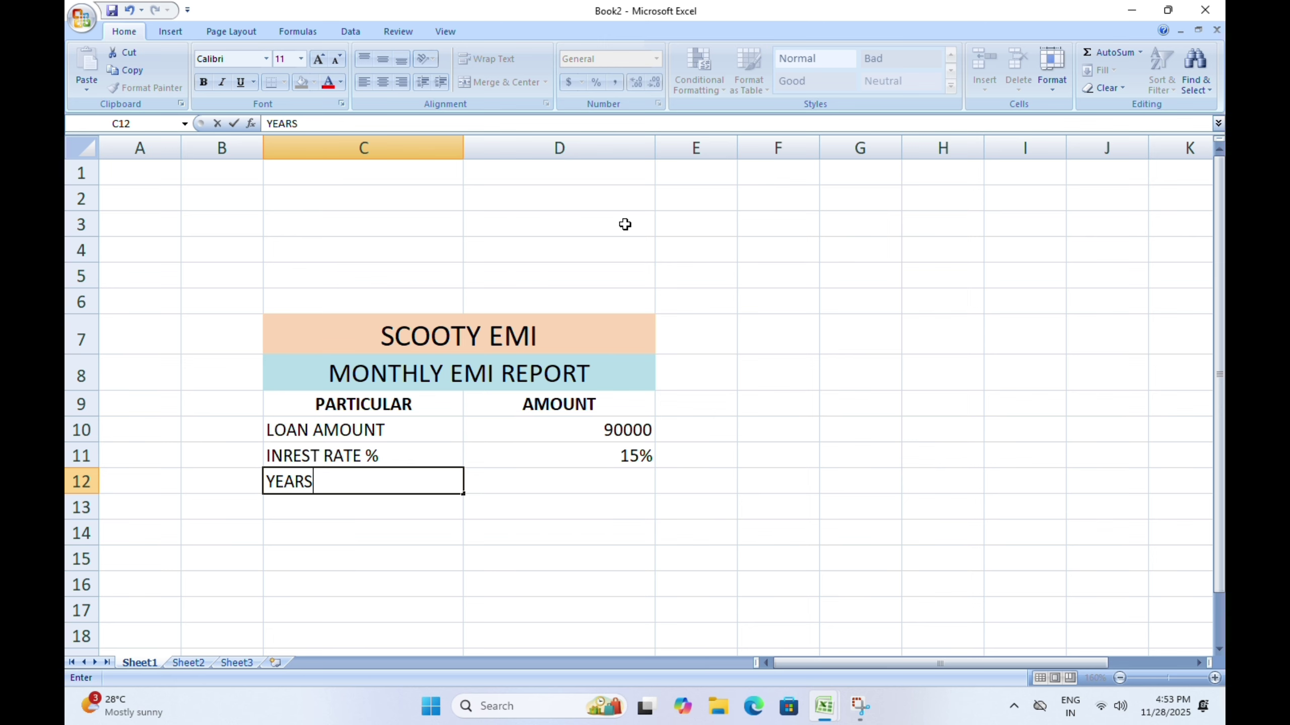
key(Tab)
text(3)
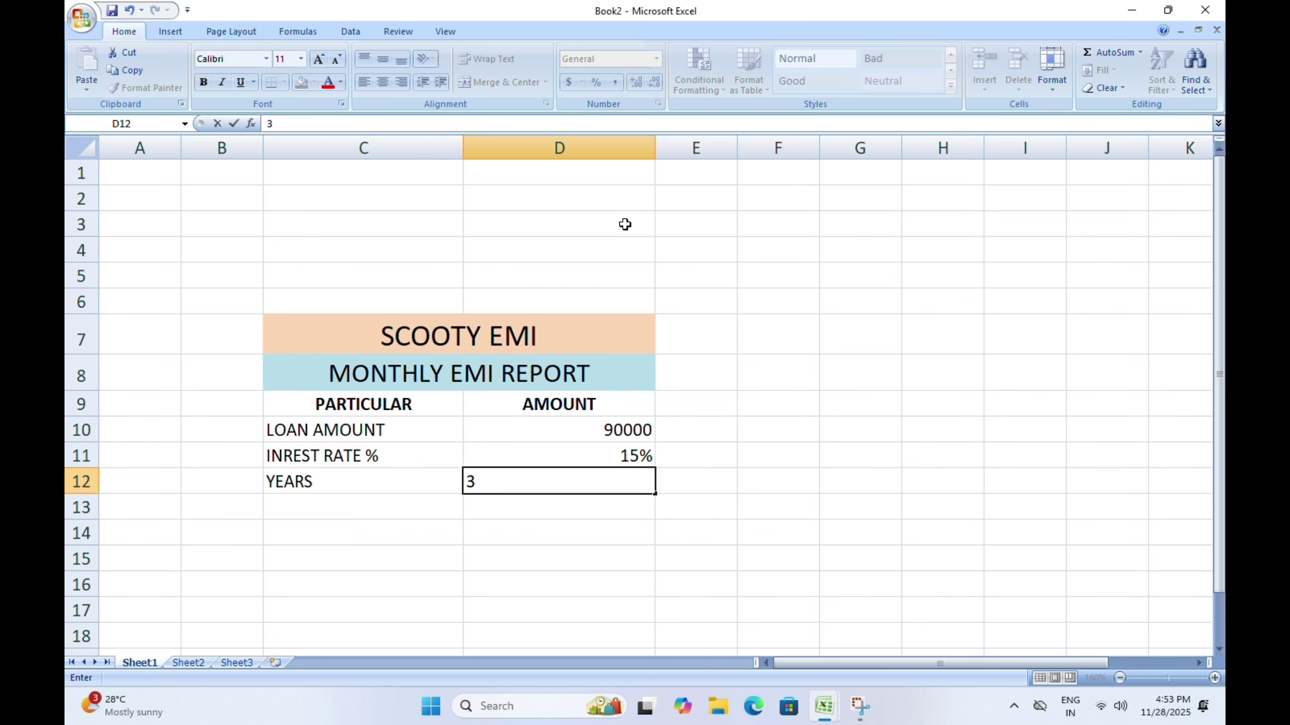
key(Return)
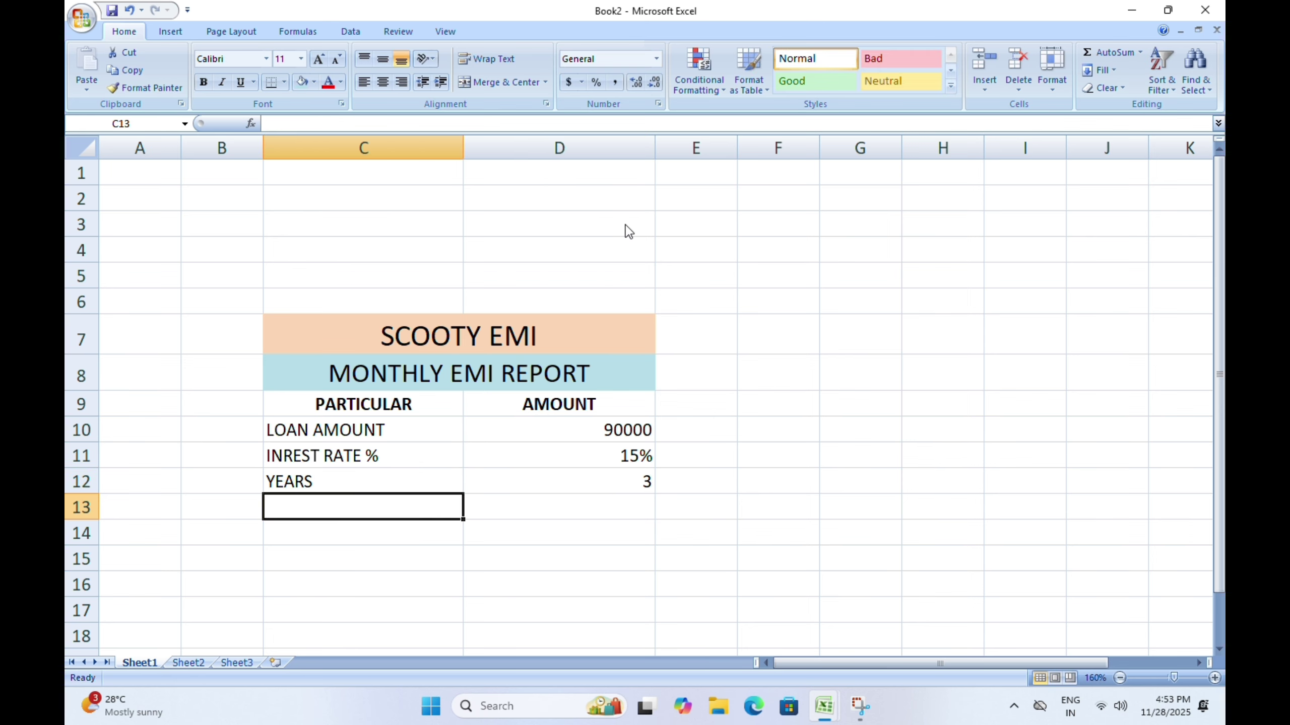
Enter the row label MONTHLY EMI in C13 and move to the amount cell D13.
text(MOUNTLY)
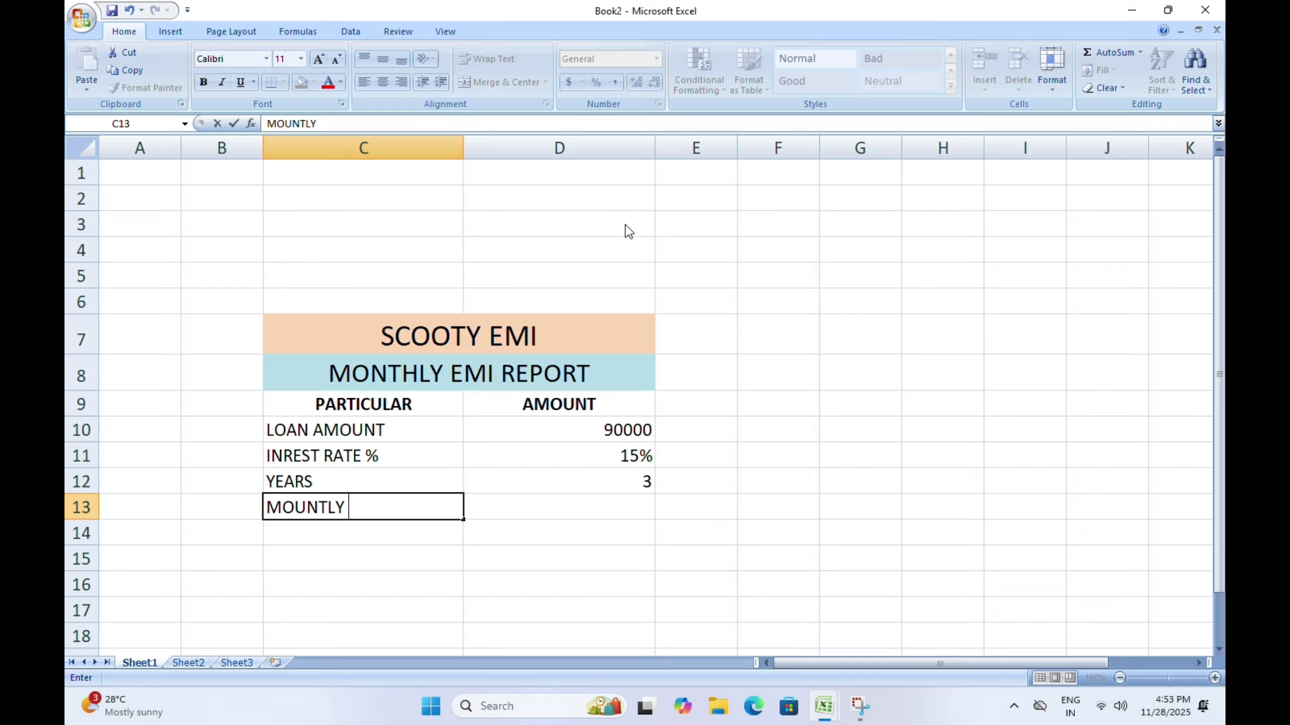
key(BackSpace)
key(BackSpace)
key(BackSpace)
key(BackSpace)
key(BackSpace)
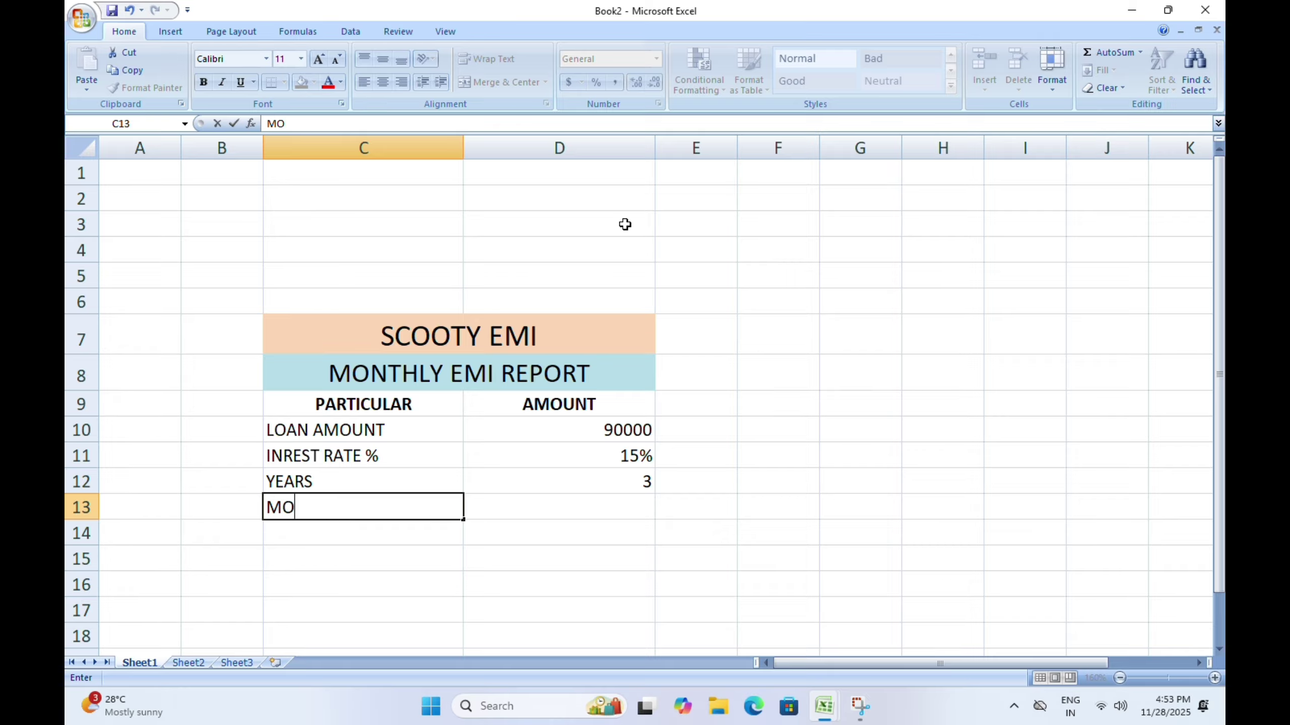
text(NTHLY )
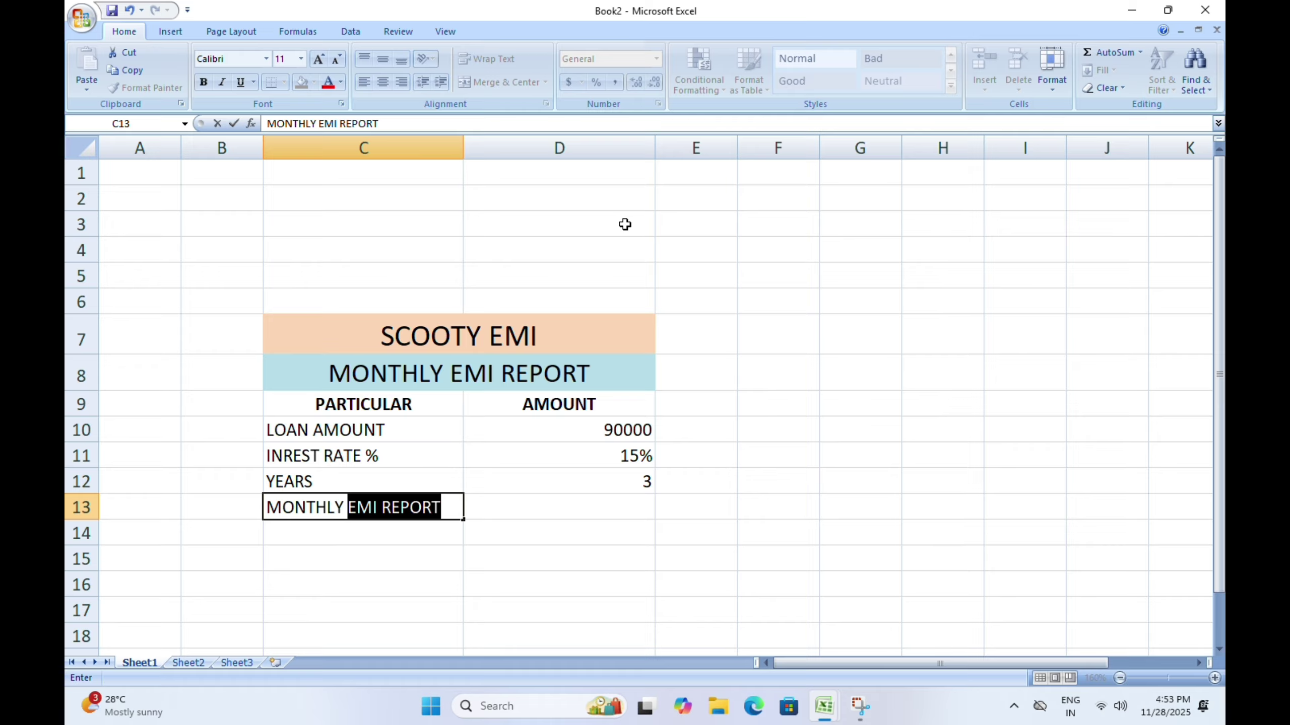
text(EMI)
key(Delete)
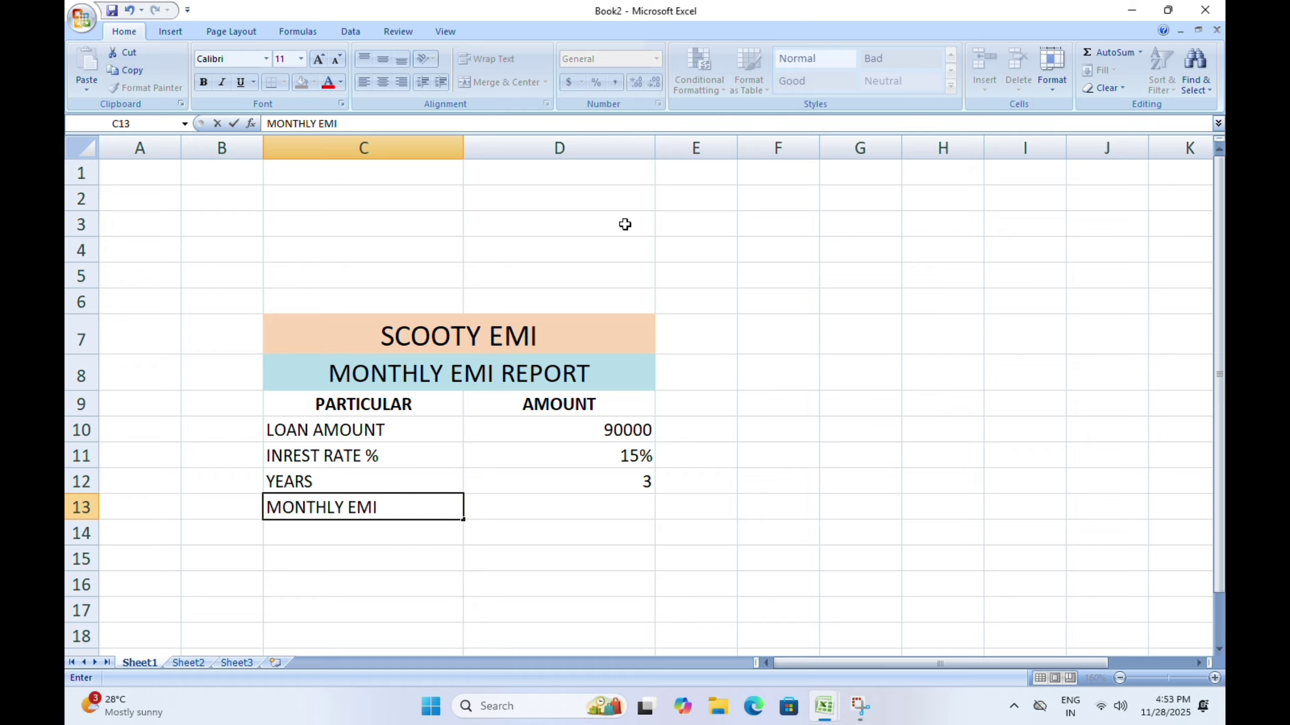
key(Tab)
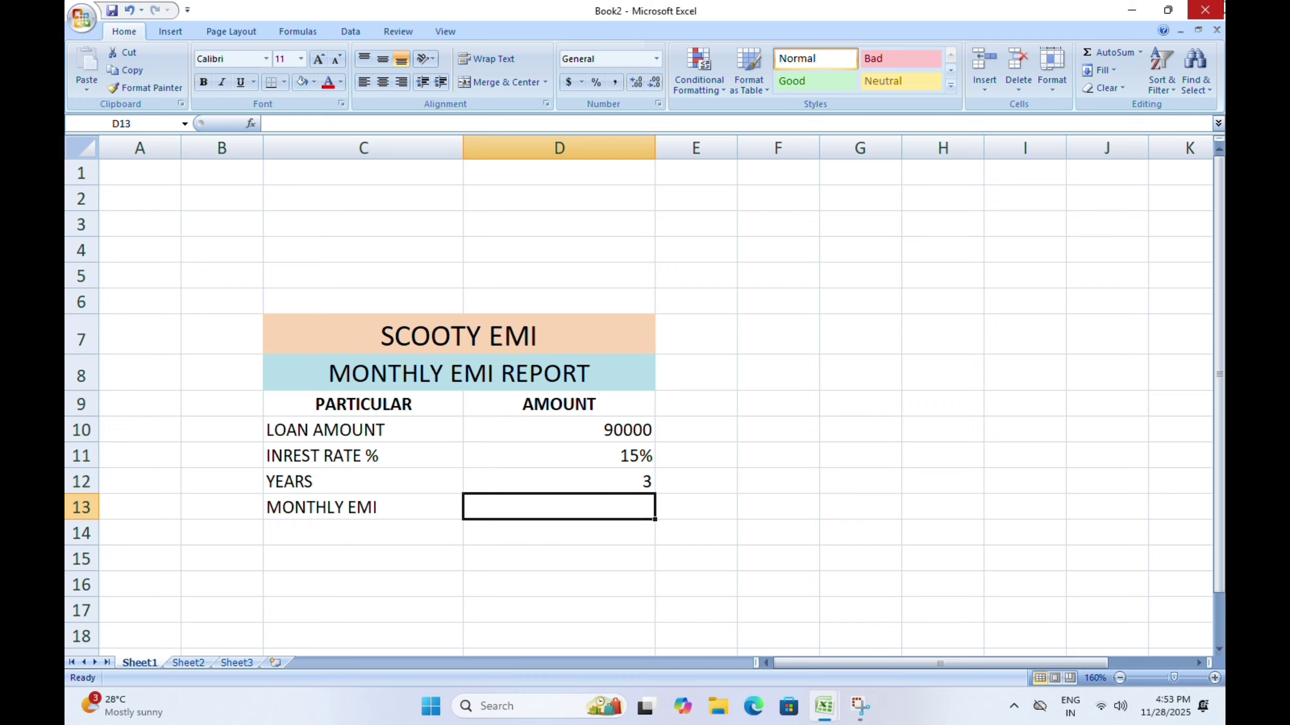
Calculate the monthly EMI in D13 with =PMT(D11/12,D12*12,-D10) and apply the comma number style to it.
text(=PMT()
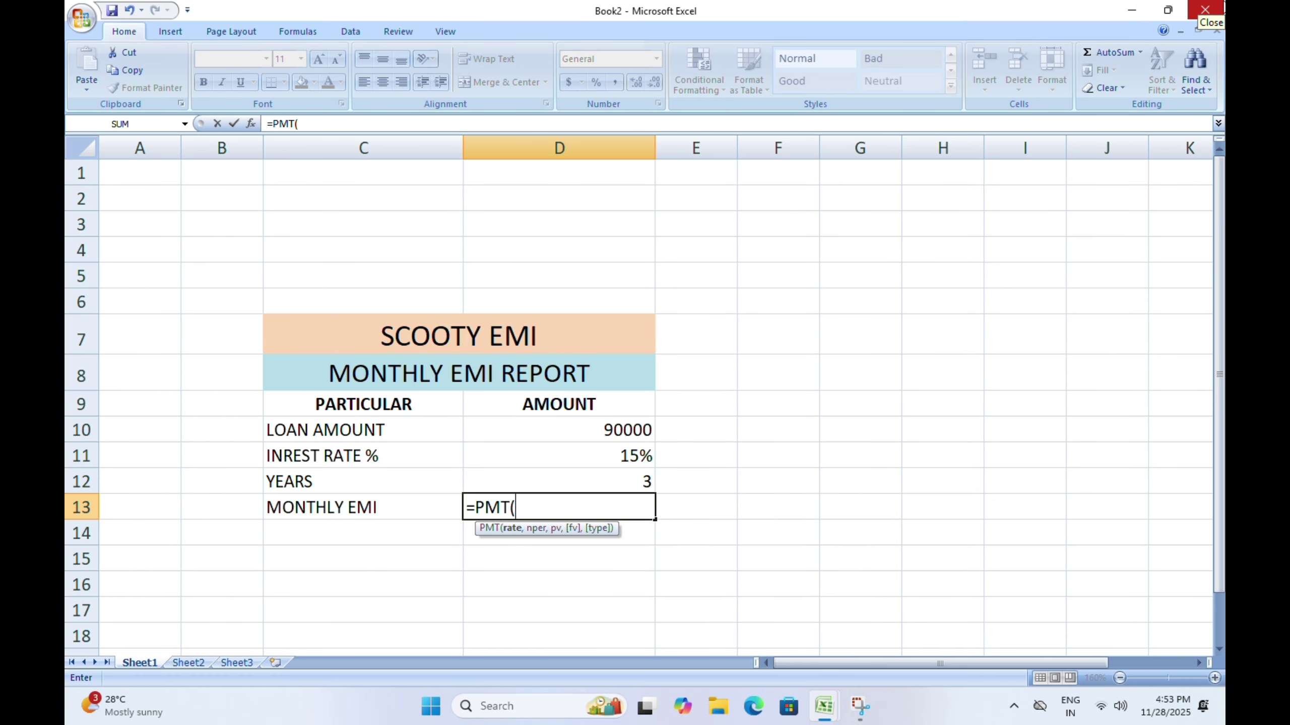
click(594, 452)
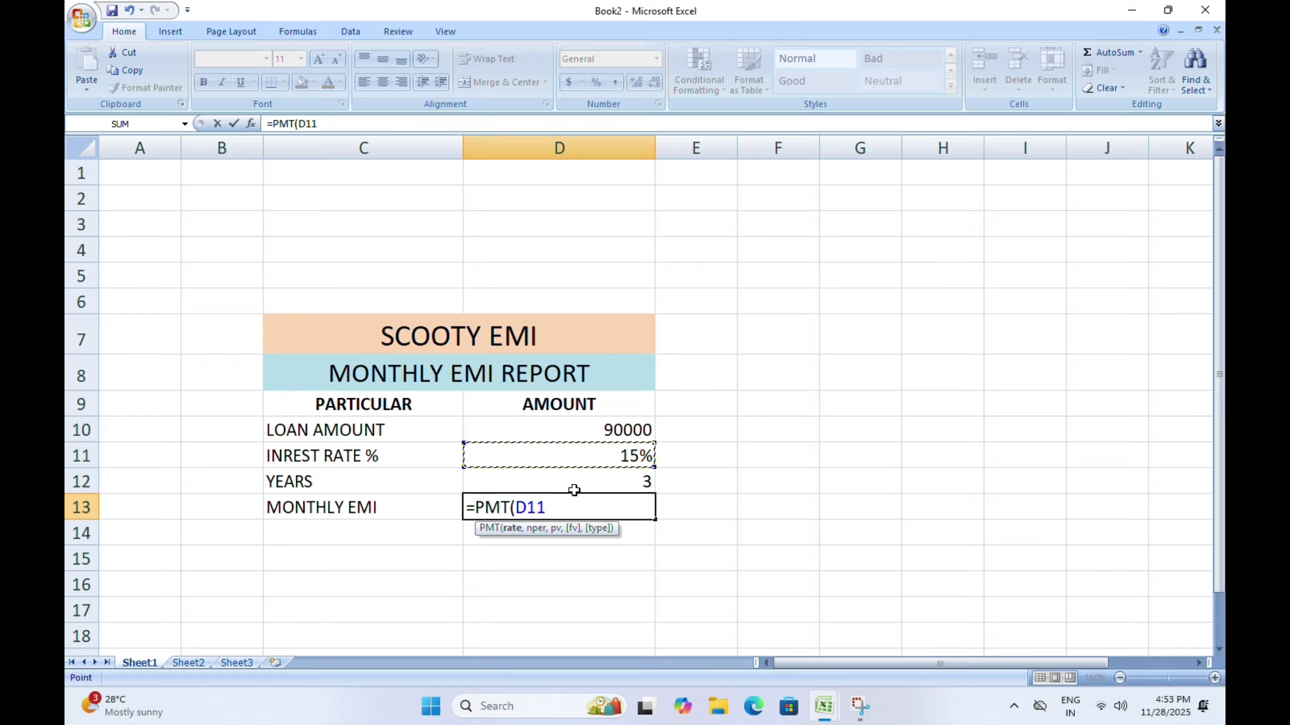
text(/)
text(12,)
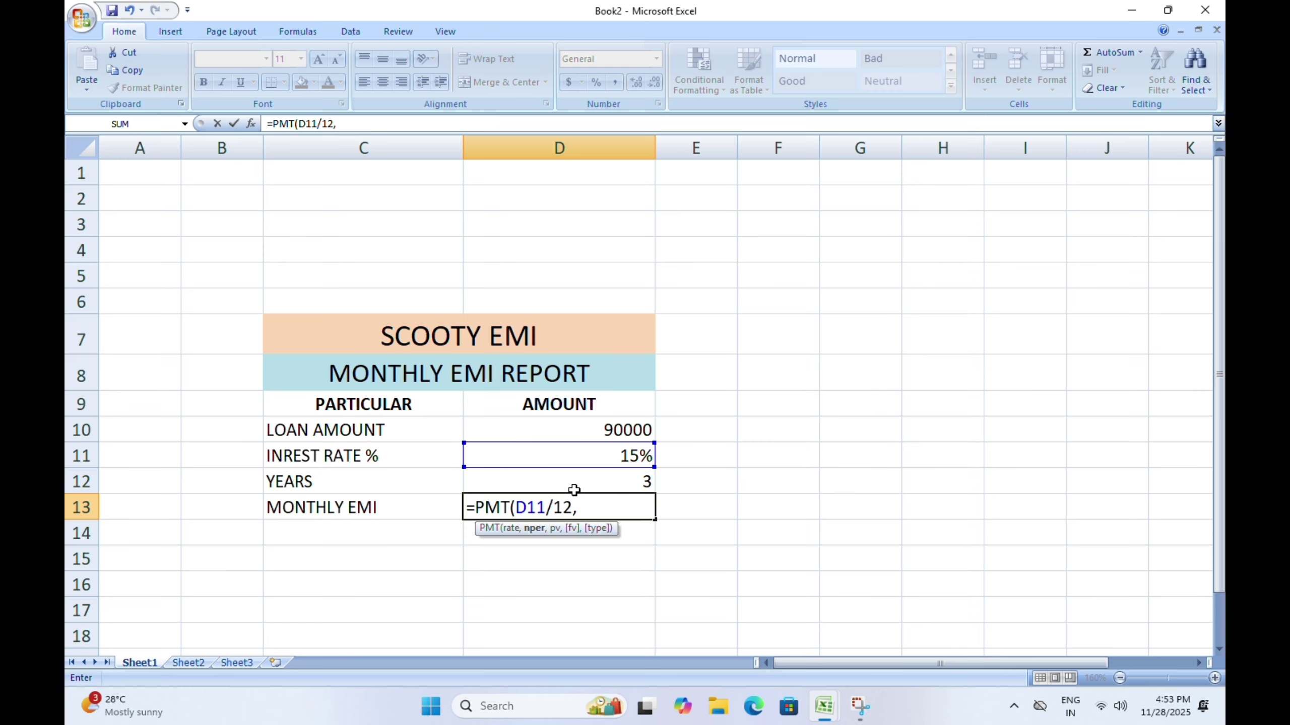
click(577, 479)
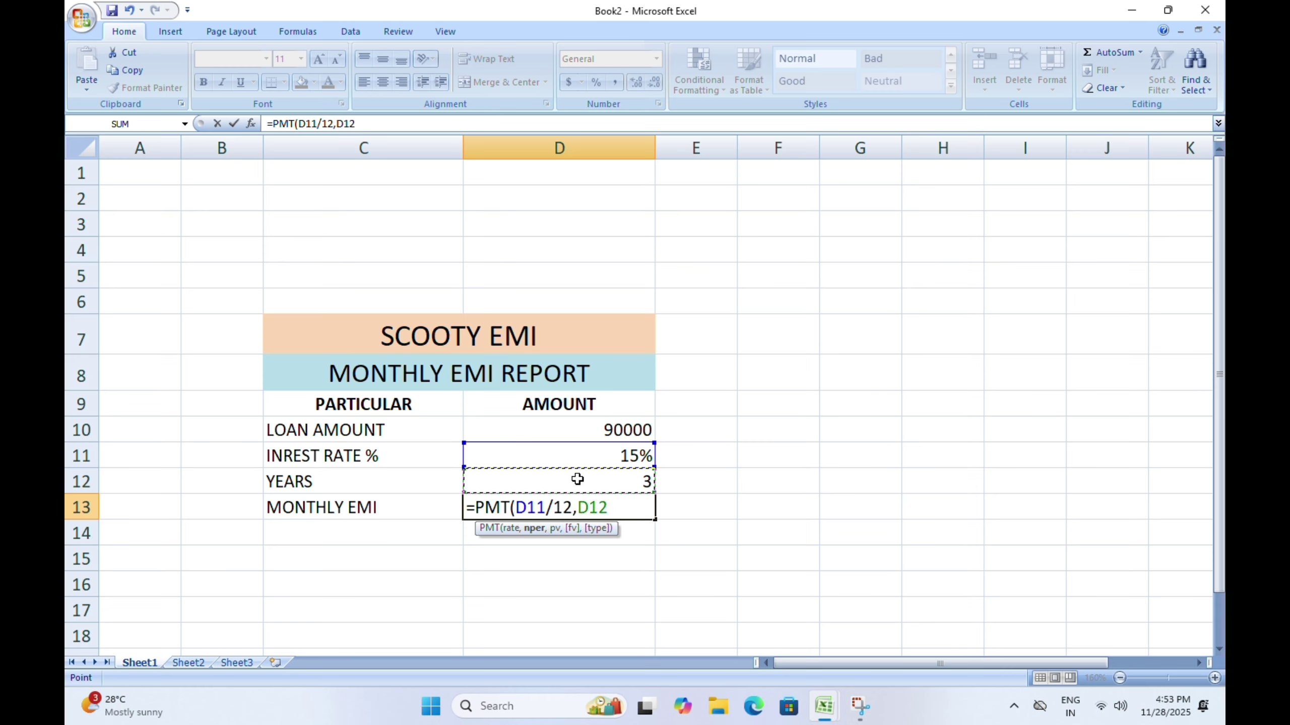
text(*12,)
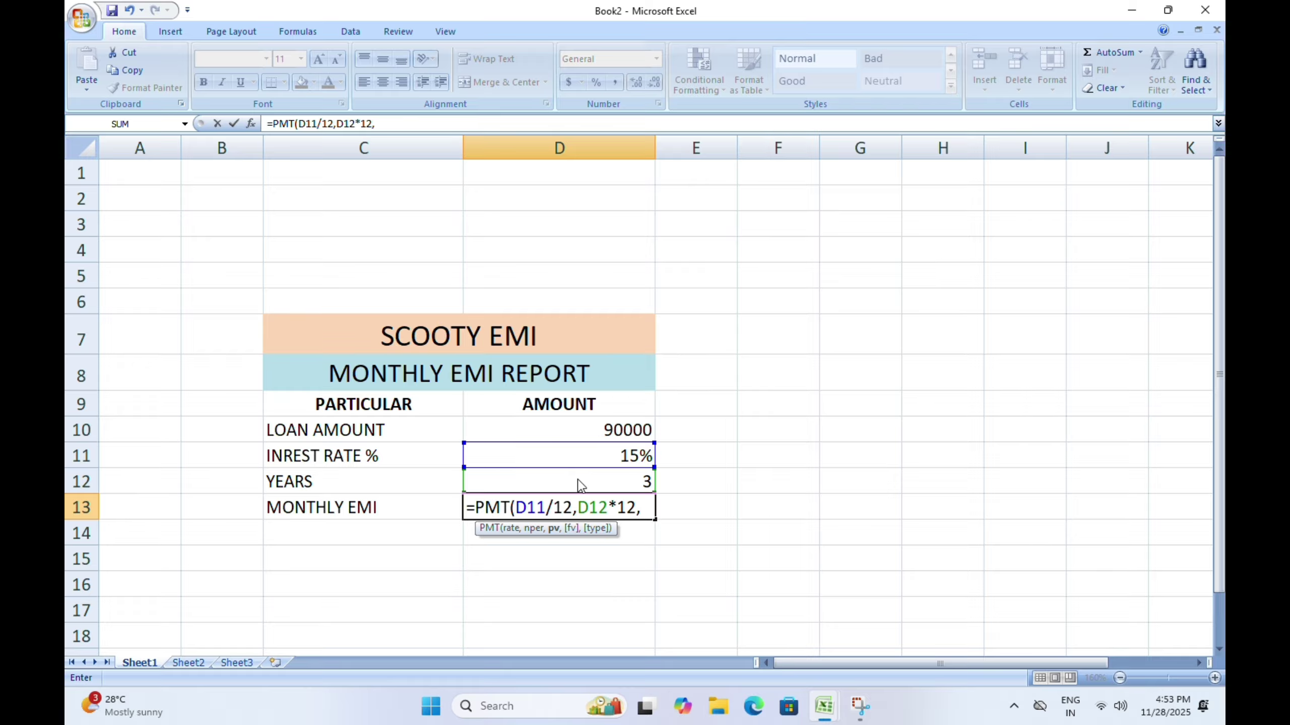
text(-)
click(597, 422)
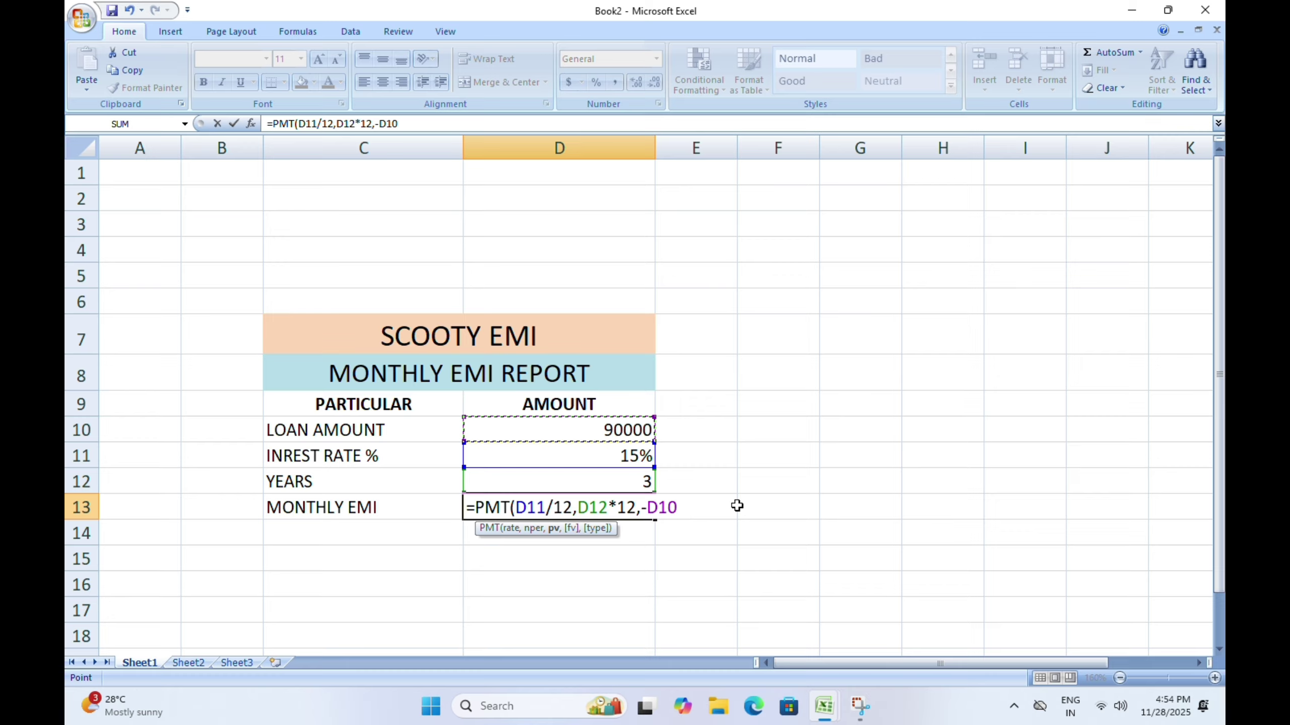
text())
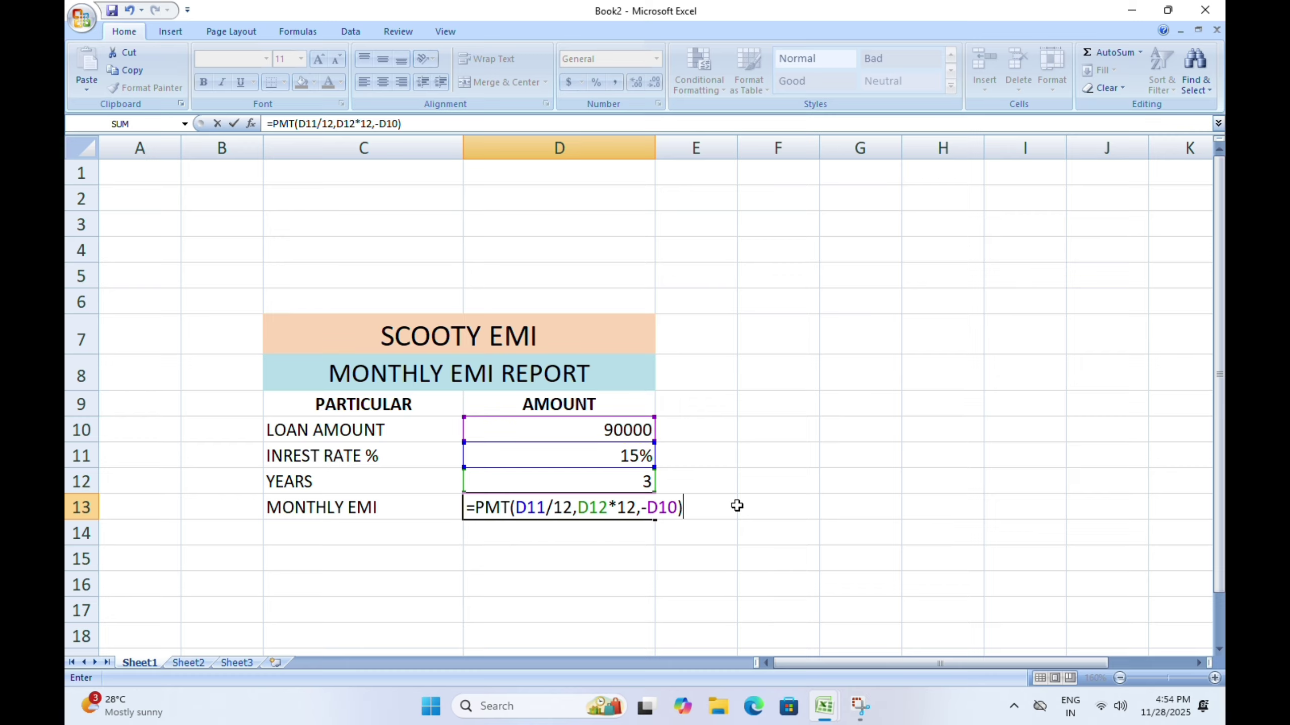
key(Return)
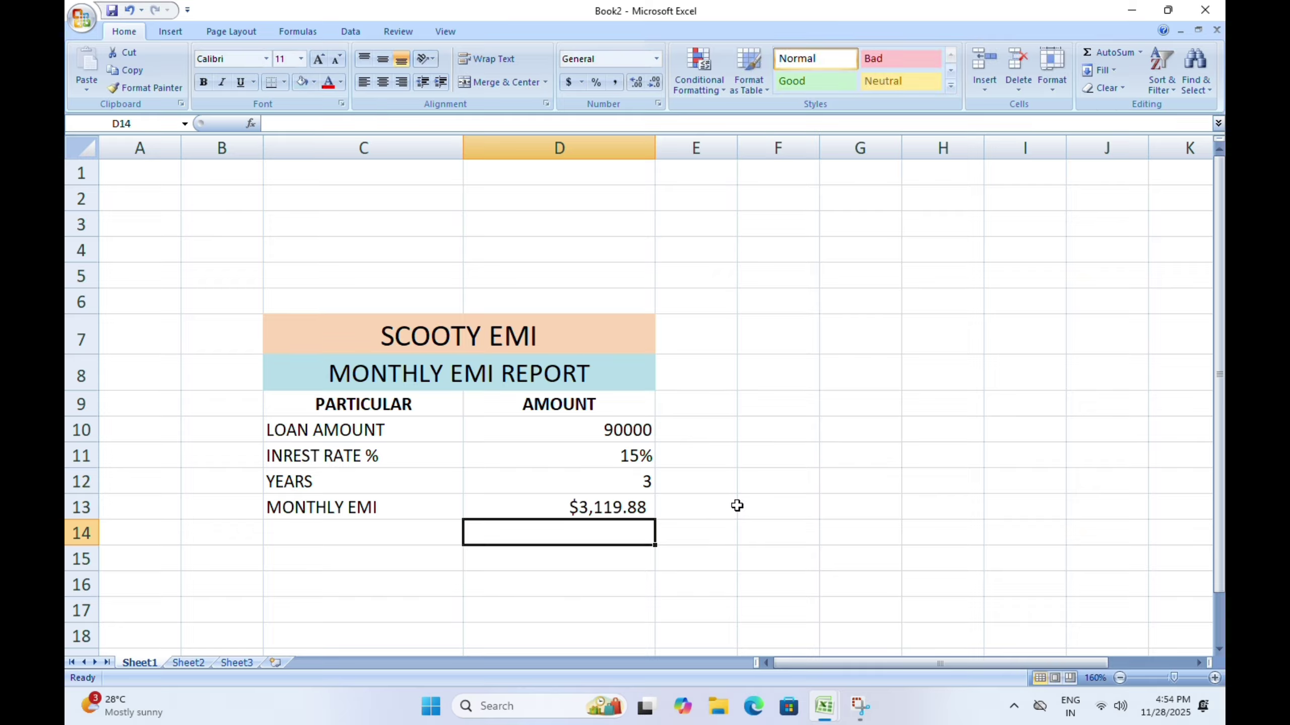
click(587, 506)
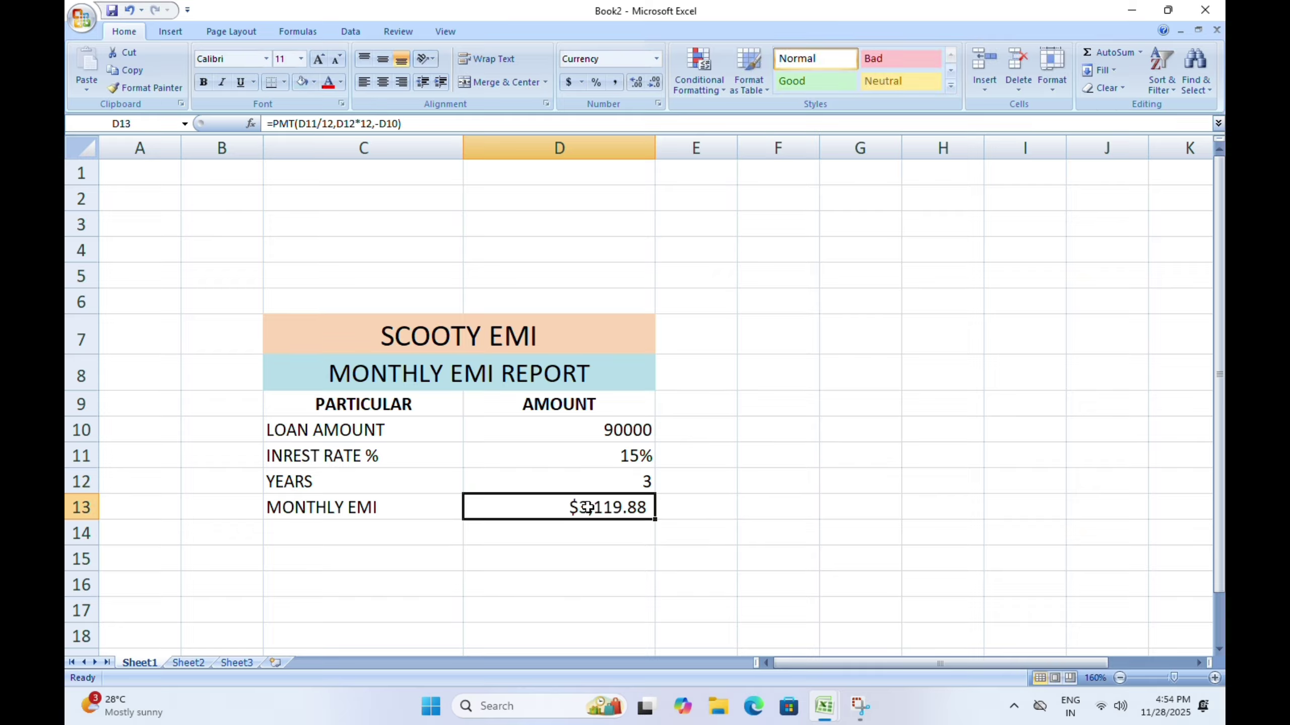
click(617, 82)
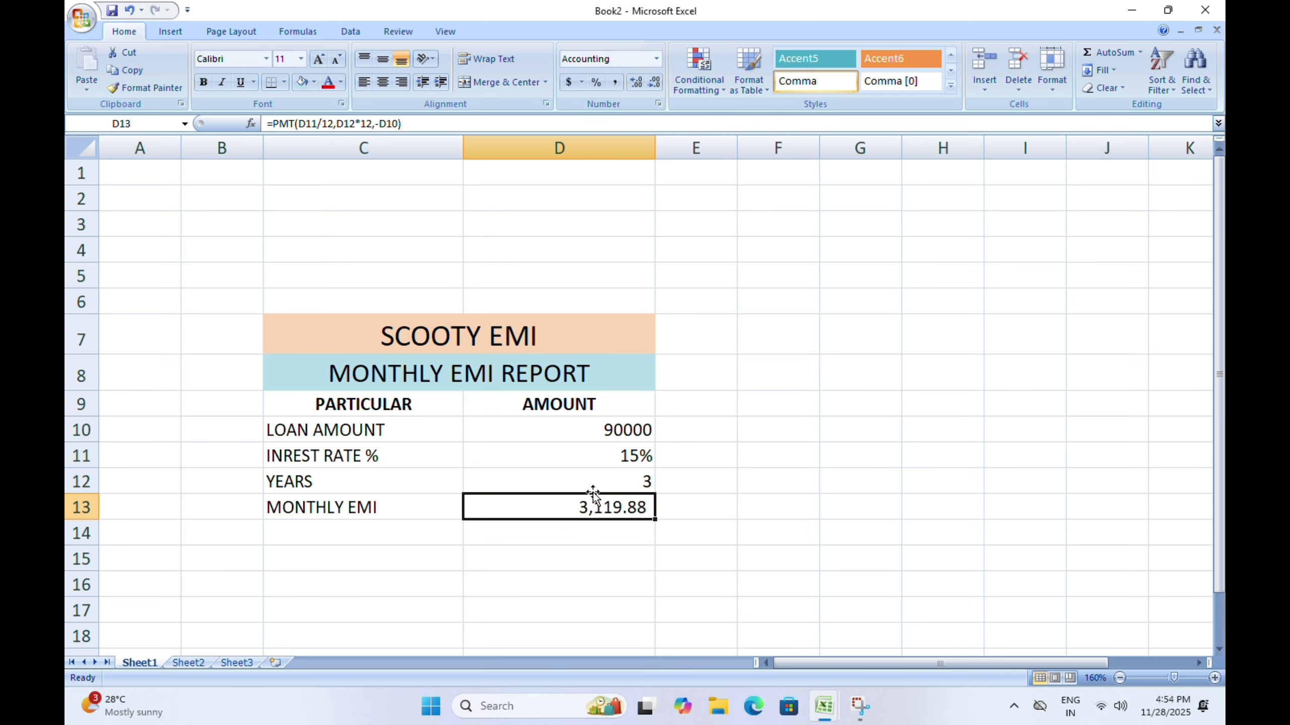
Open the Windows Calculator and multiply the rounded EMI 3120 by 36 months to check the total repayment.
key(super)
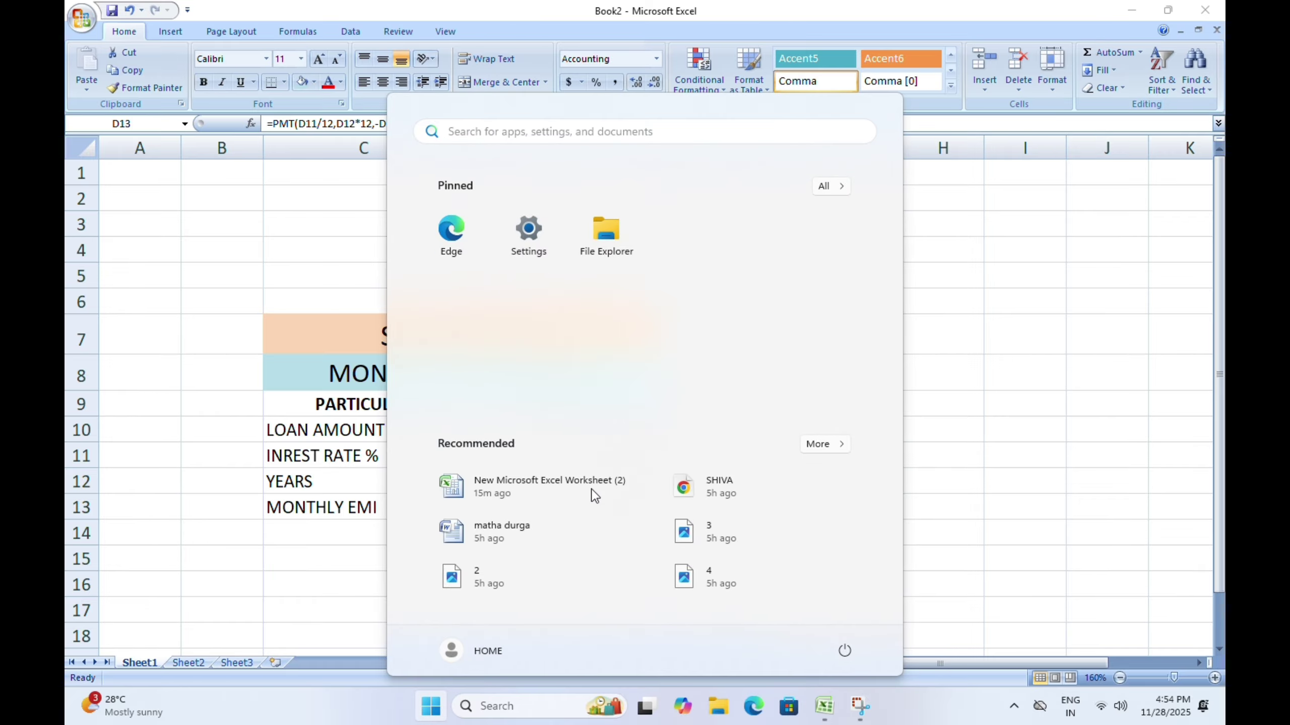
text(CAL)
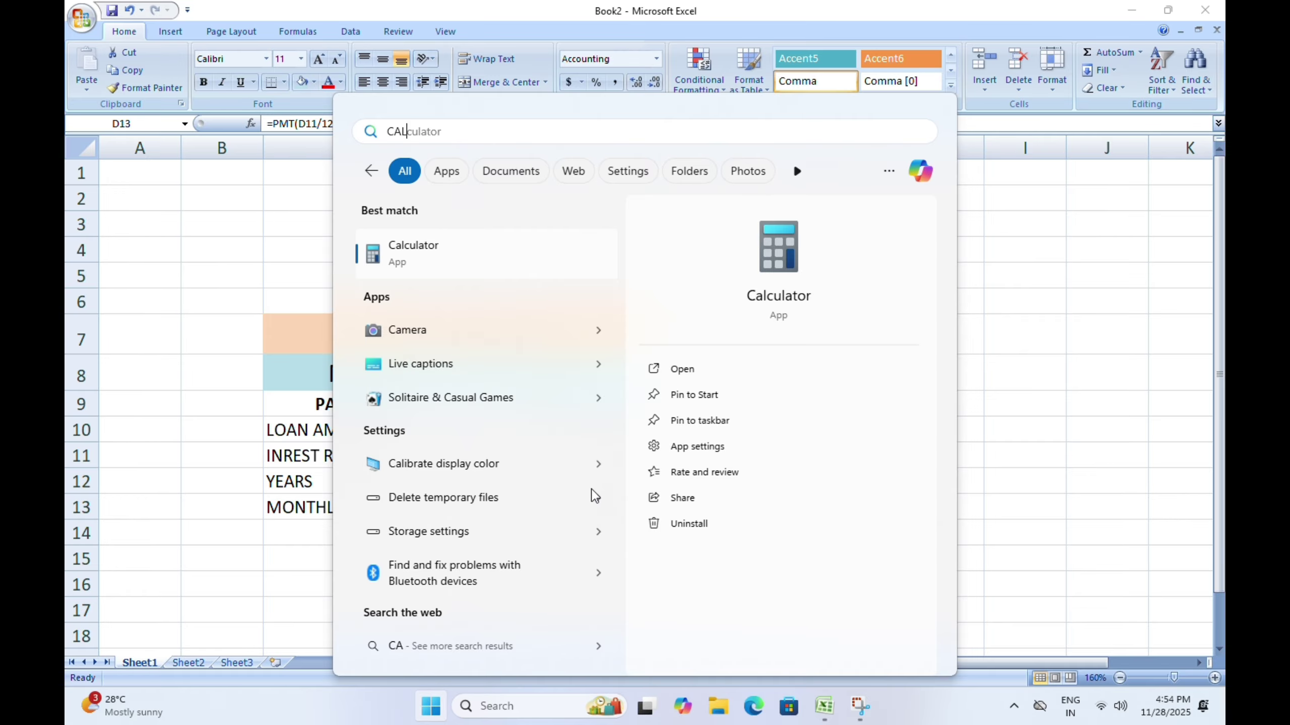
click(440, 254)
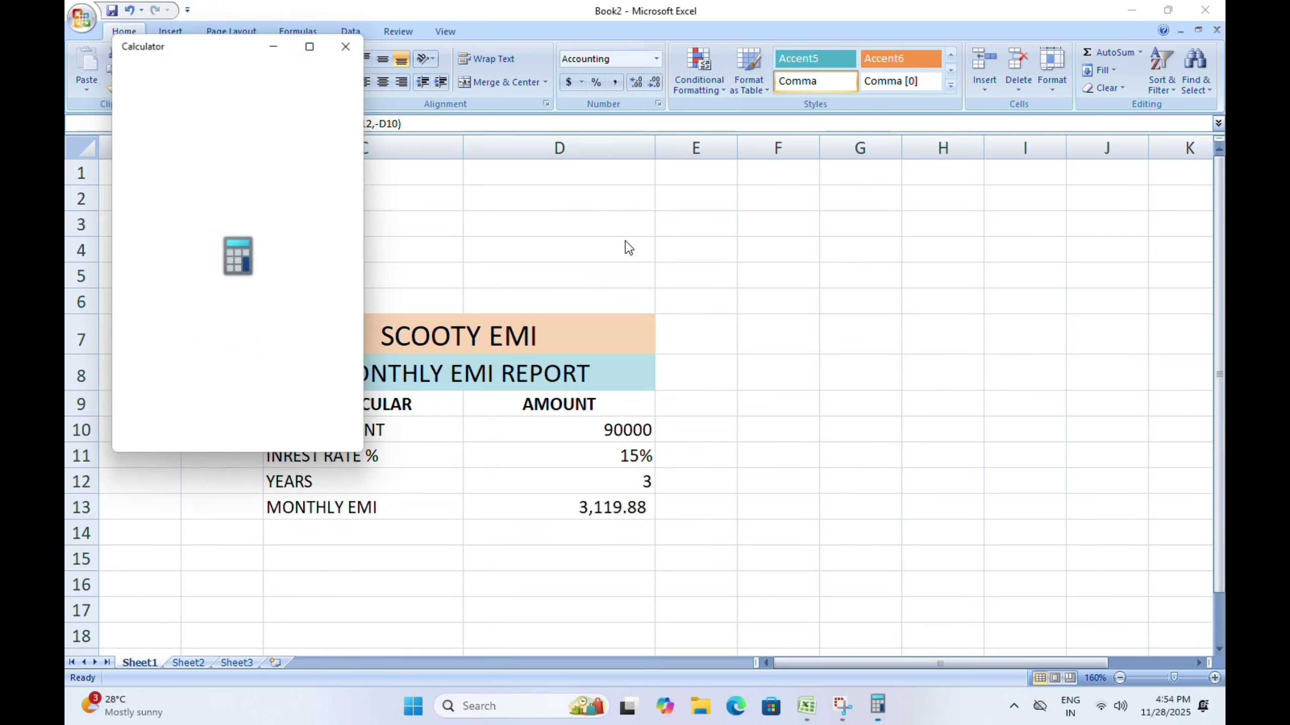
click(966, 381)
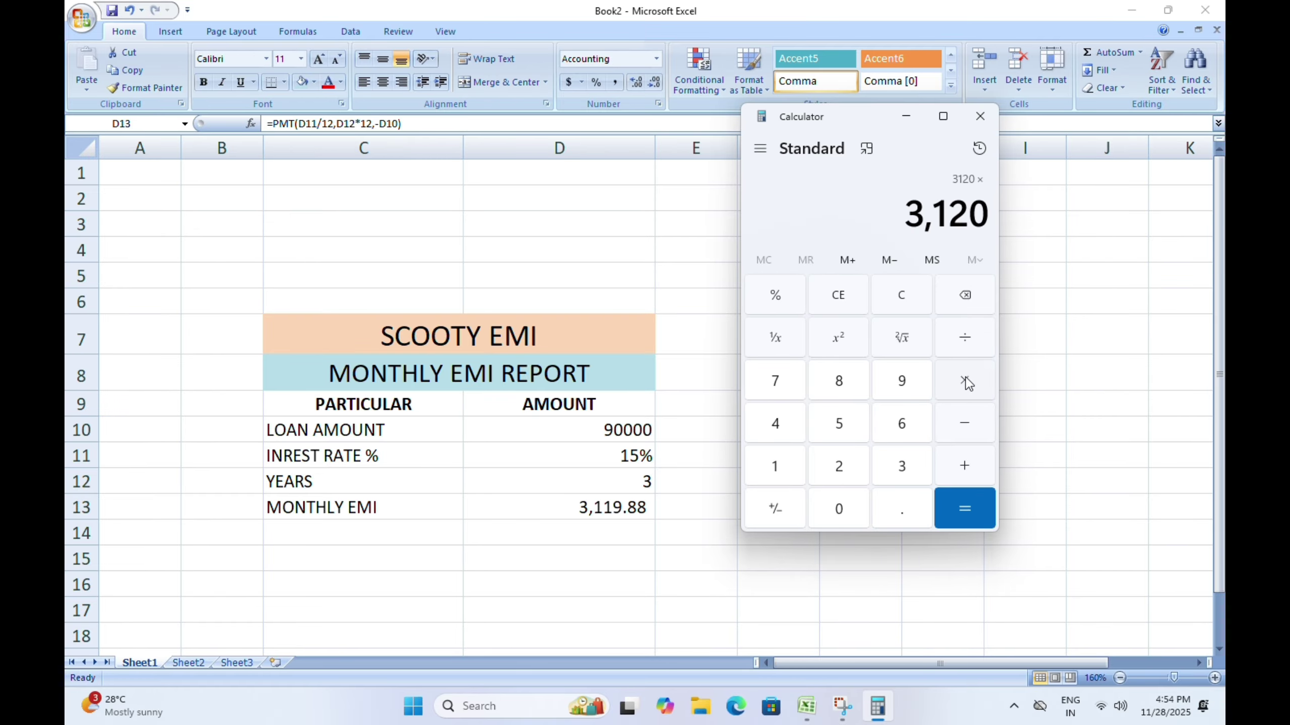
click(900, 471)
click(902, 423)
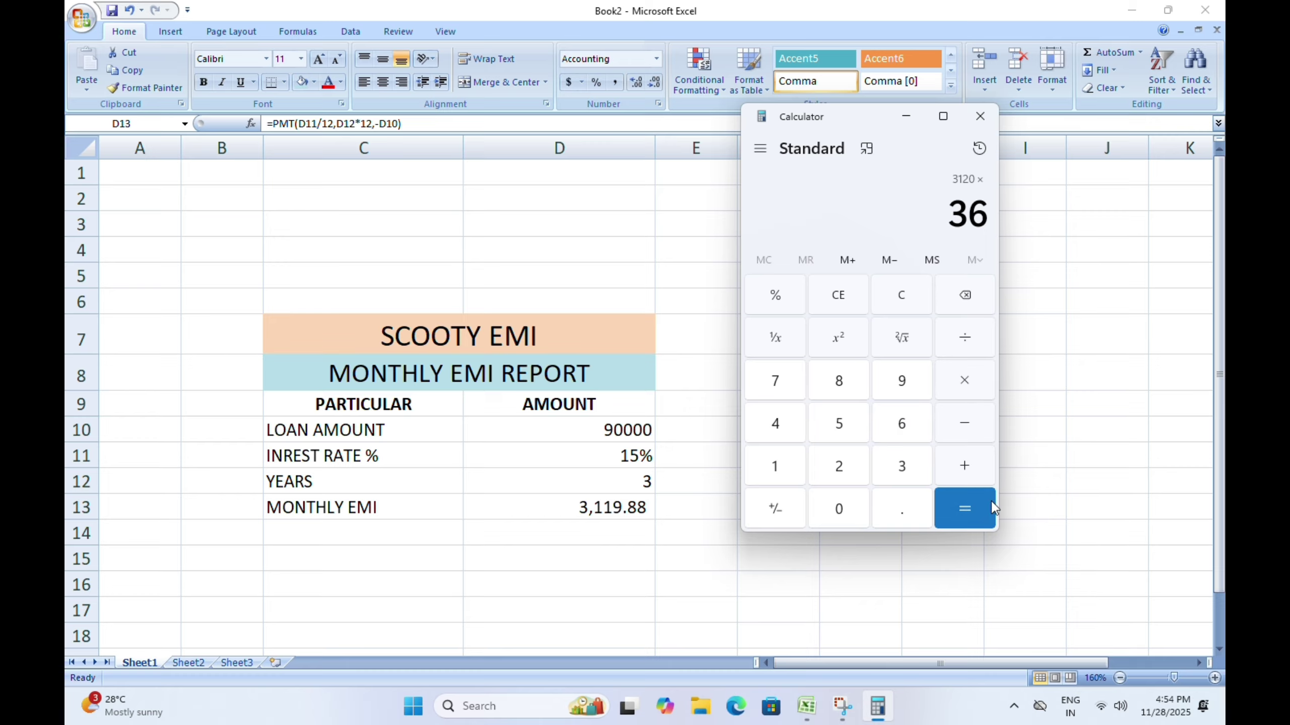
click(969, 510)
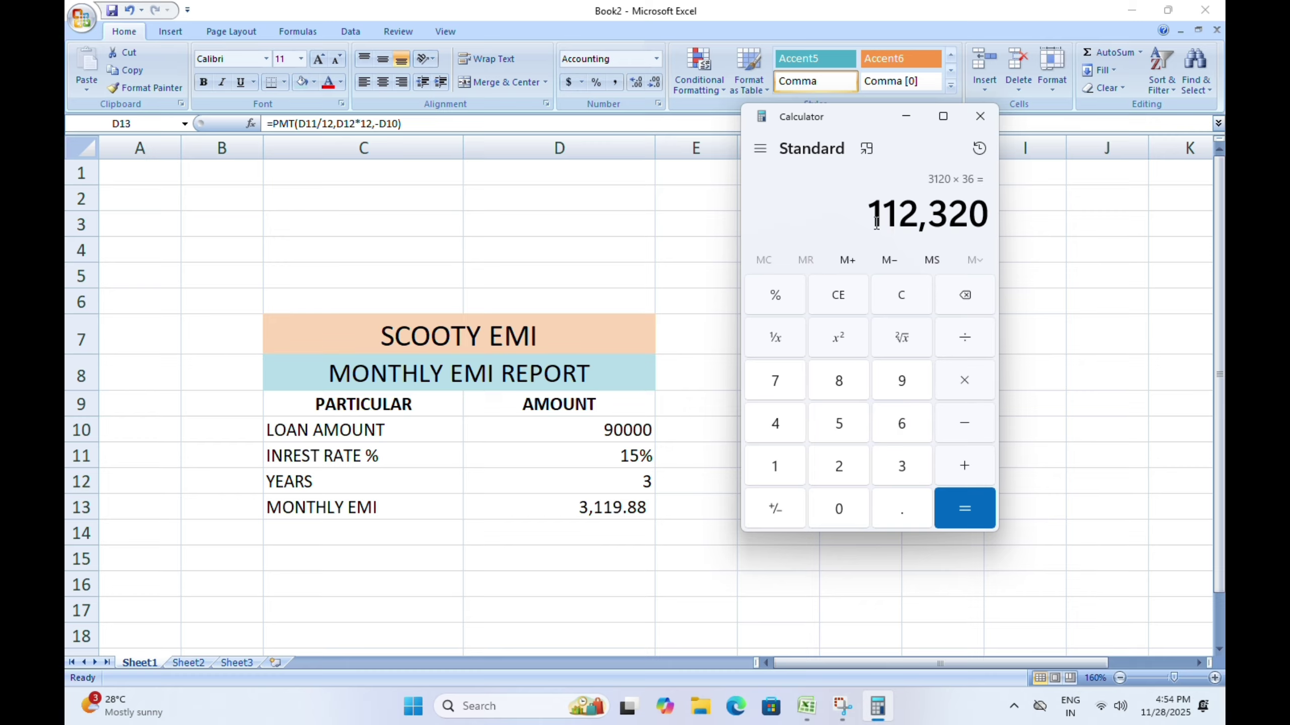
drag(869, 222, 990, 219)
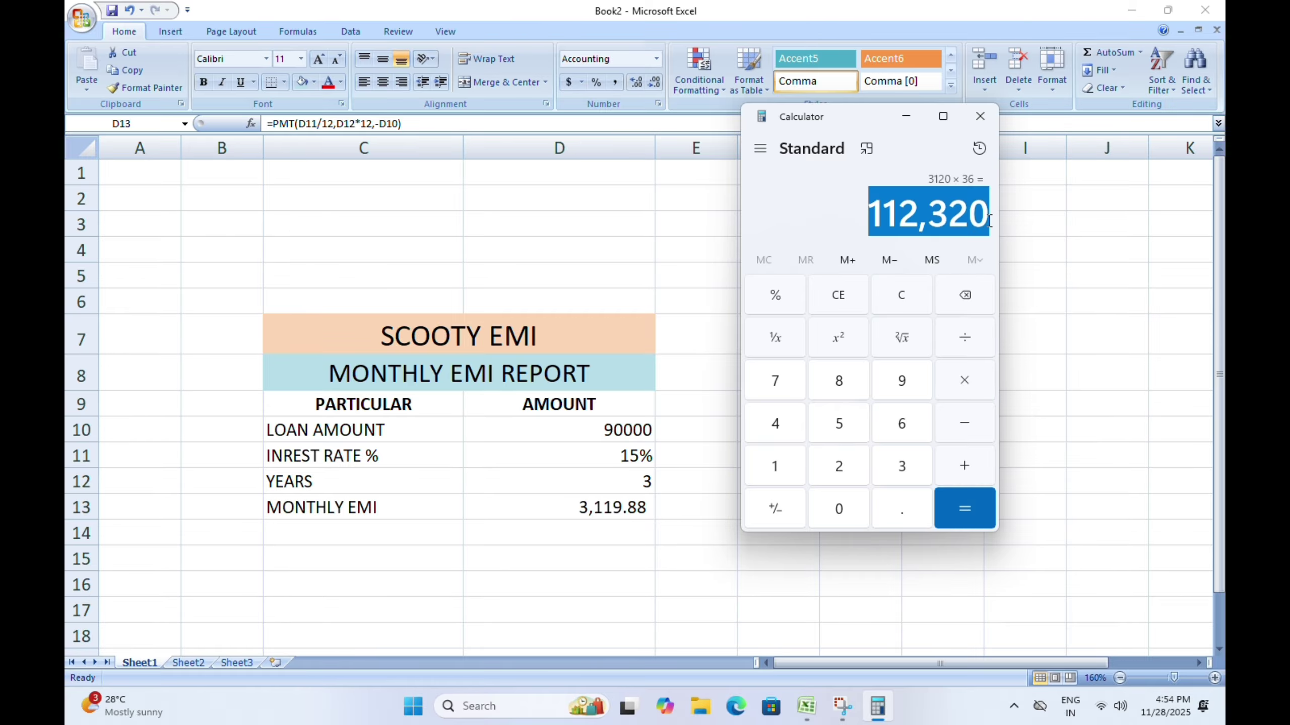
Return to the Excel worksheet and enter the row label TOTAL AMOUNT in C14, moving on to D14.
click(306, 537)
click(325, 530)
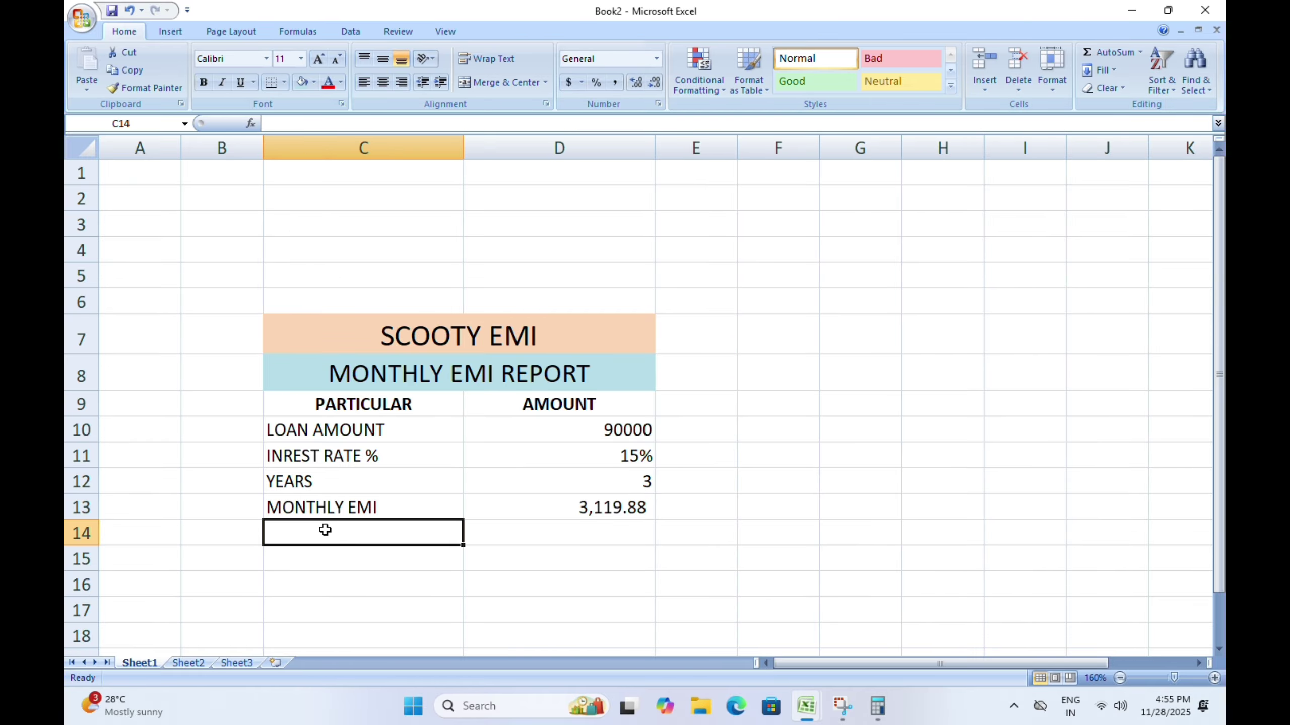
text(TOTAL AMO)
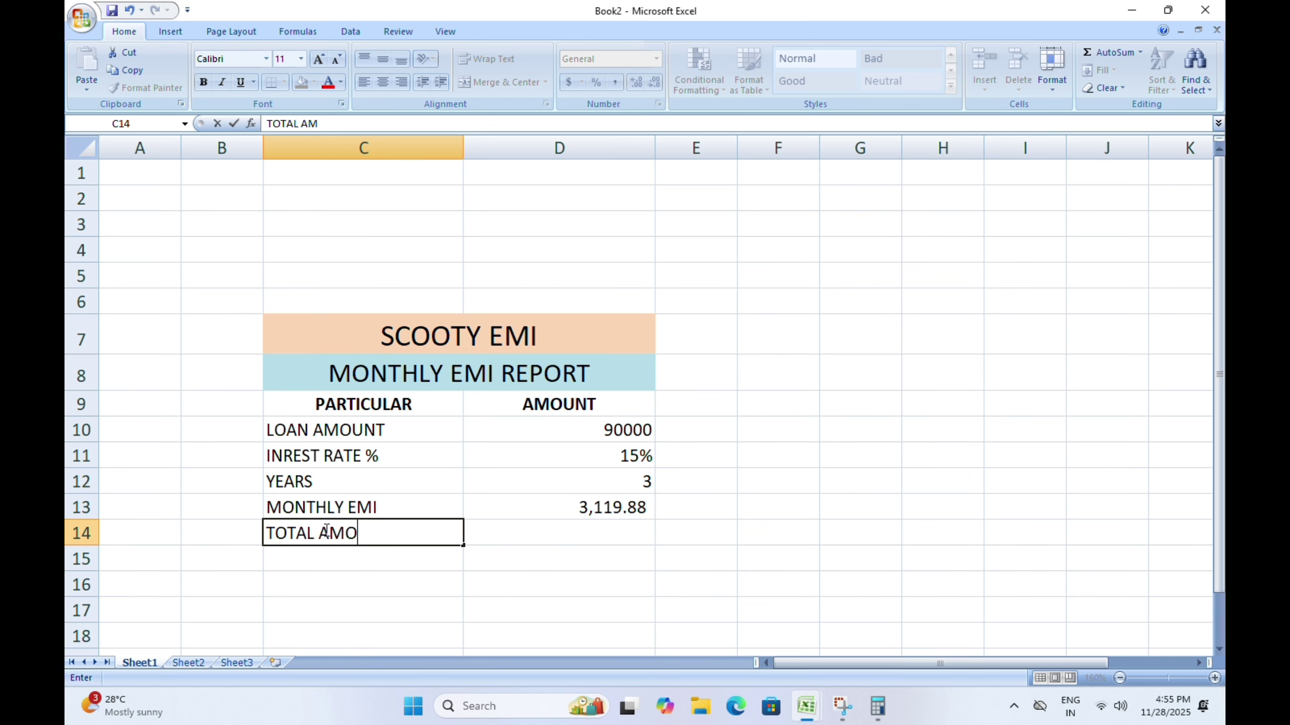
text(UNT)
key(Tab)
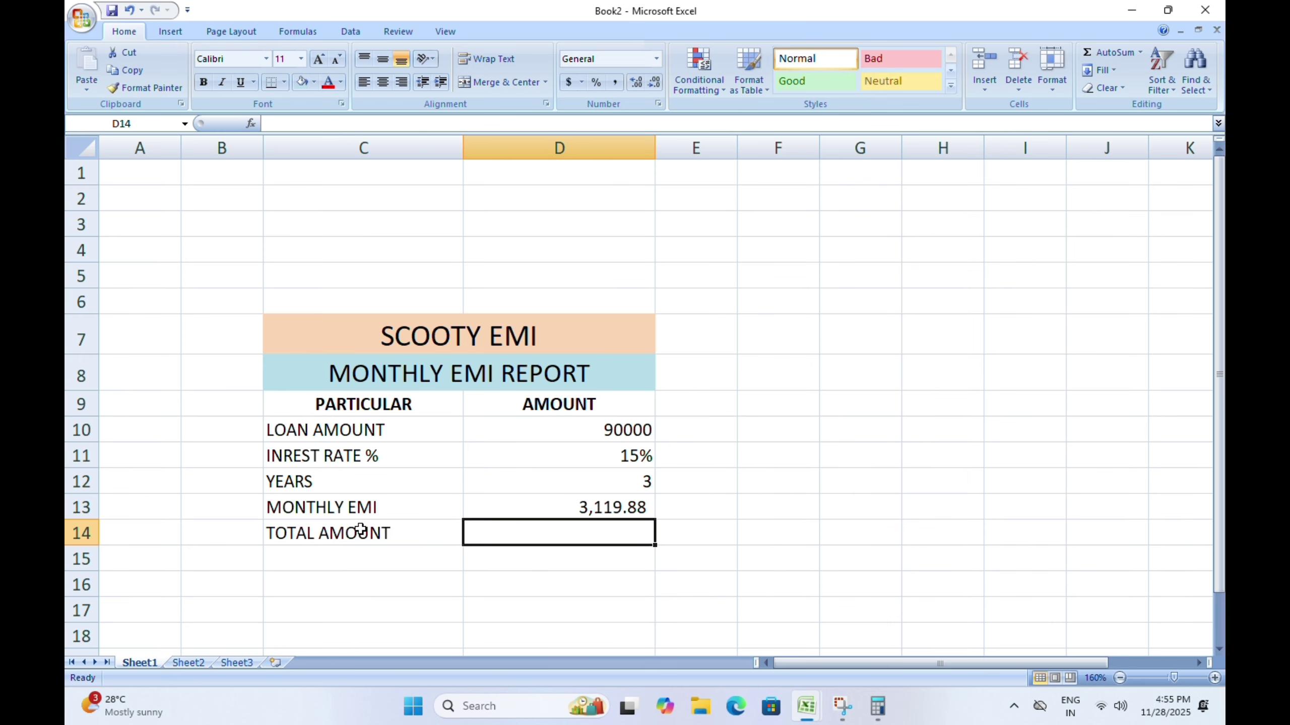
Calculate the total repayment in D14 with the formula =D13*36.
text(=)
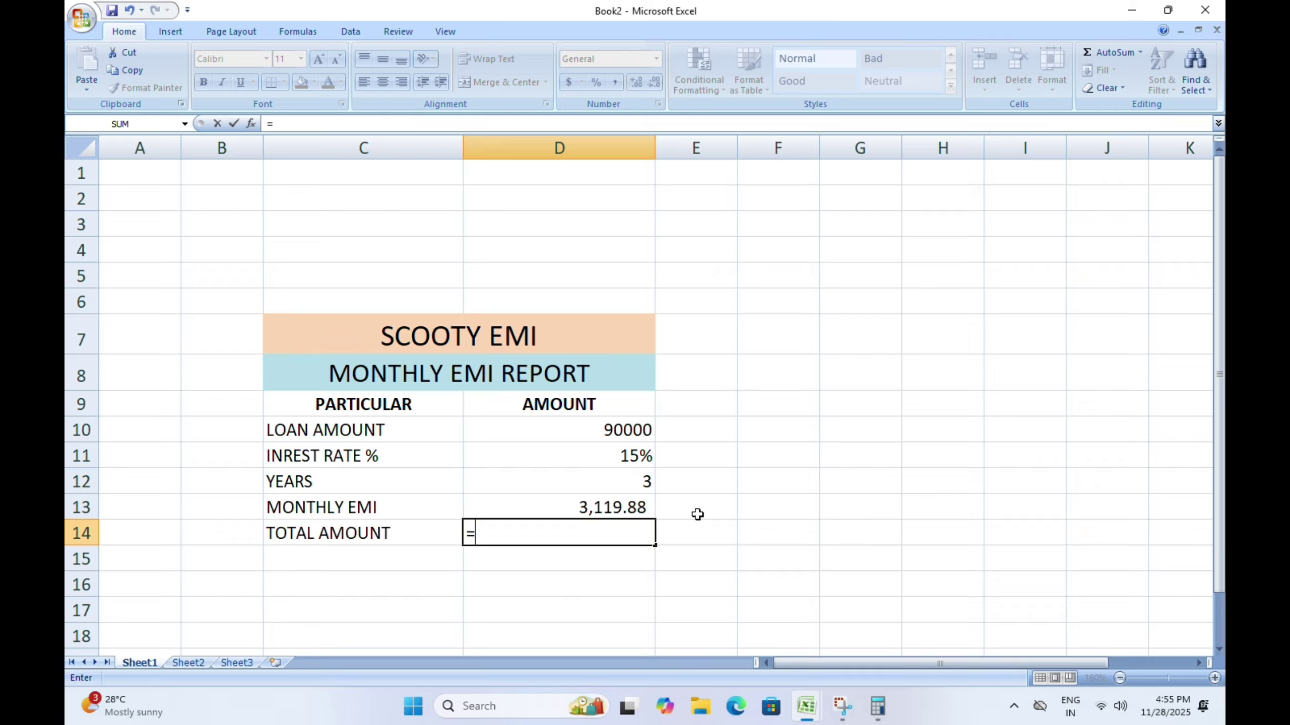
click(618, 506)
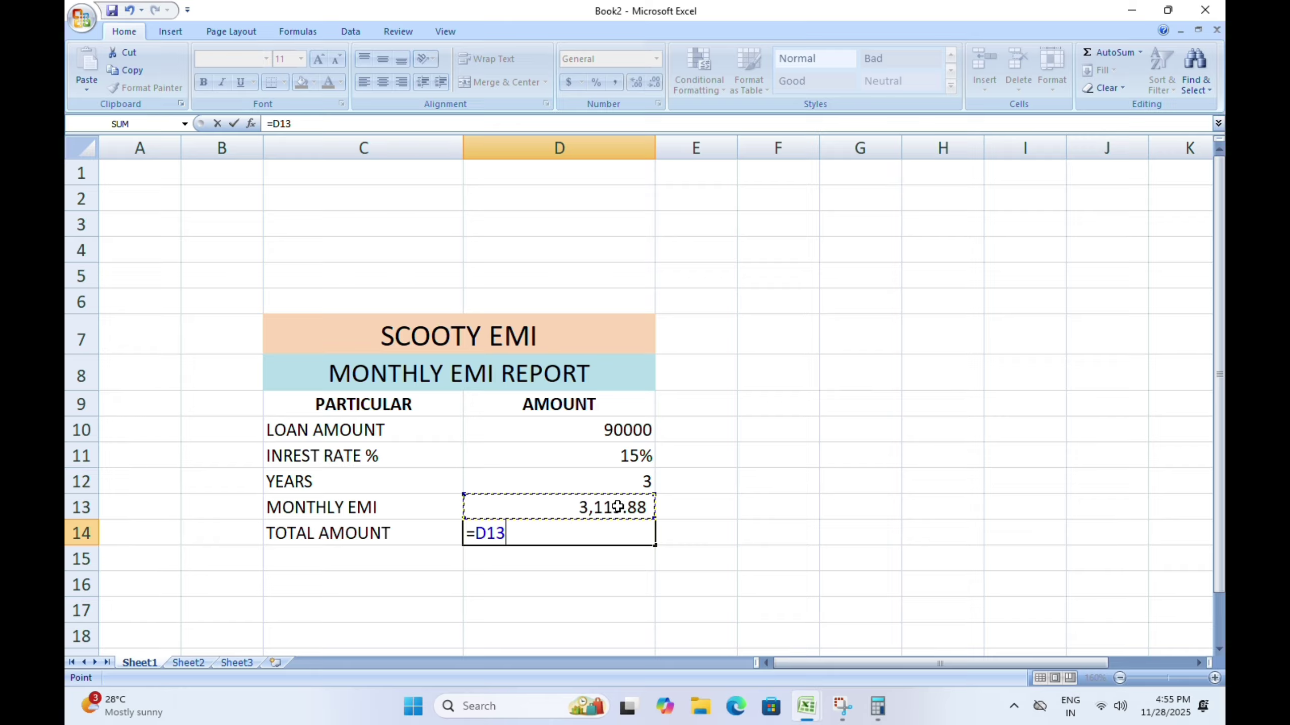
text(*)
text(36)
key(Return)
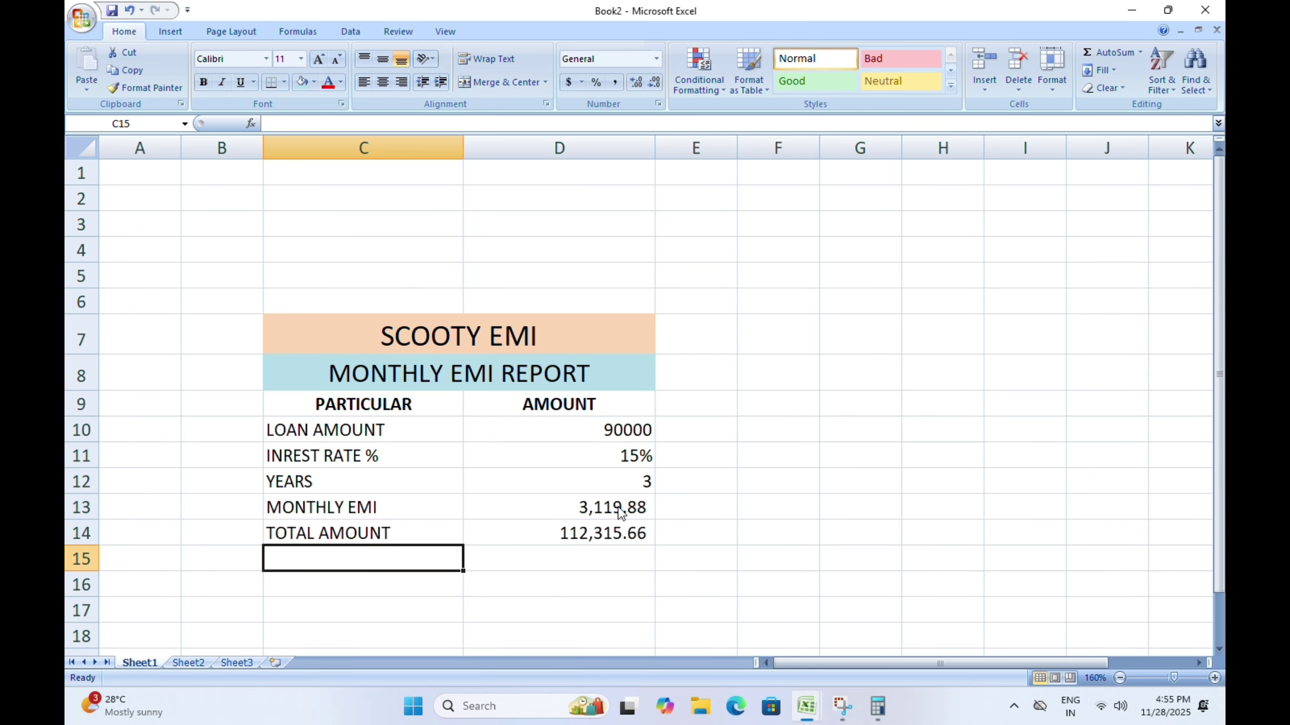
click(583, 541)
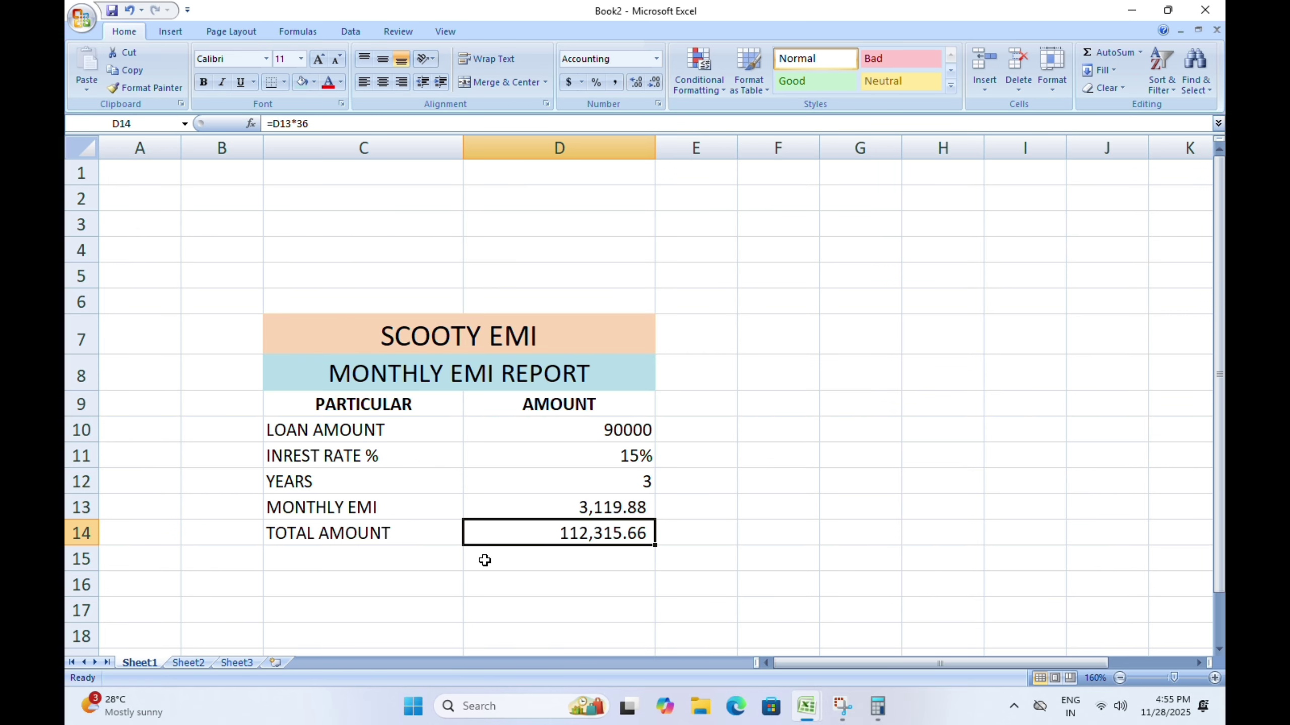
Enter the row label EXTRA AMOUNT in C15 and move to the amount cell D15.
click(406, 558)
text(EX)
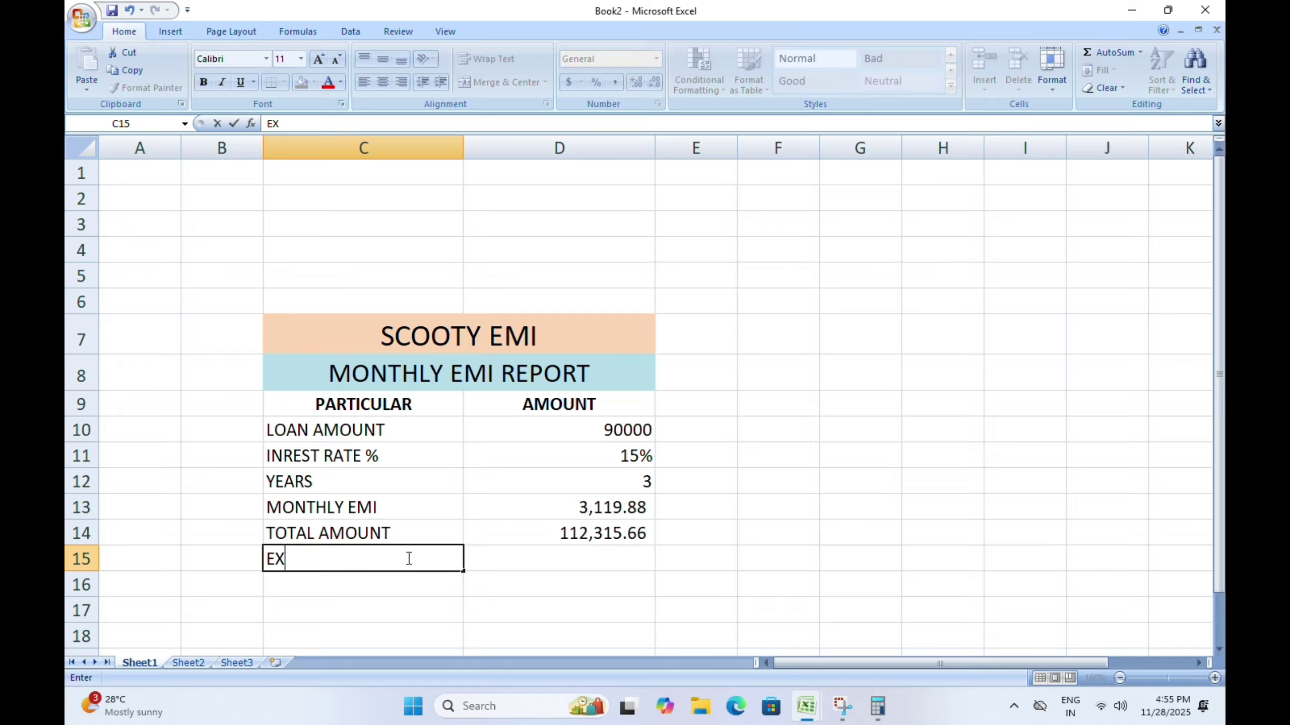
text(TRA AMOUNT)
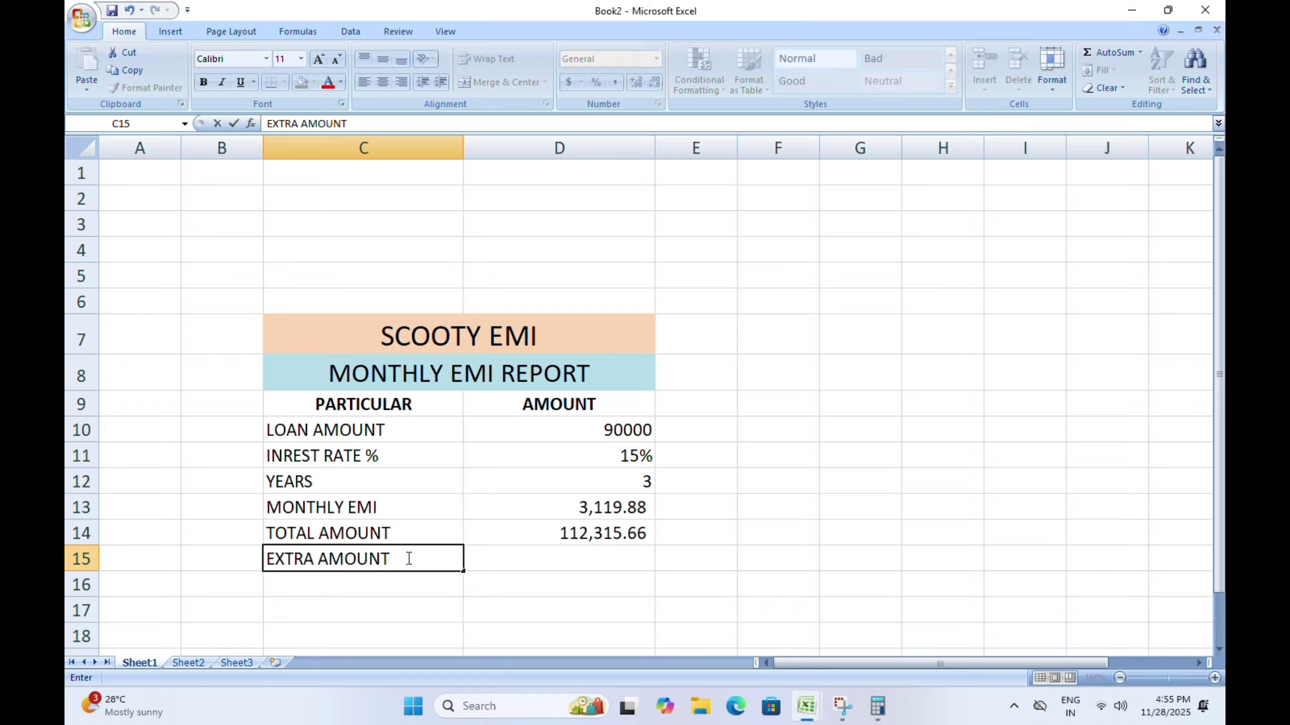
key(Tab)
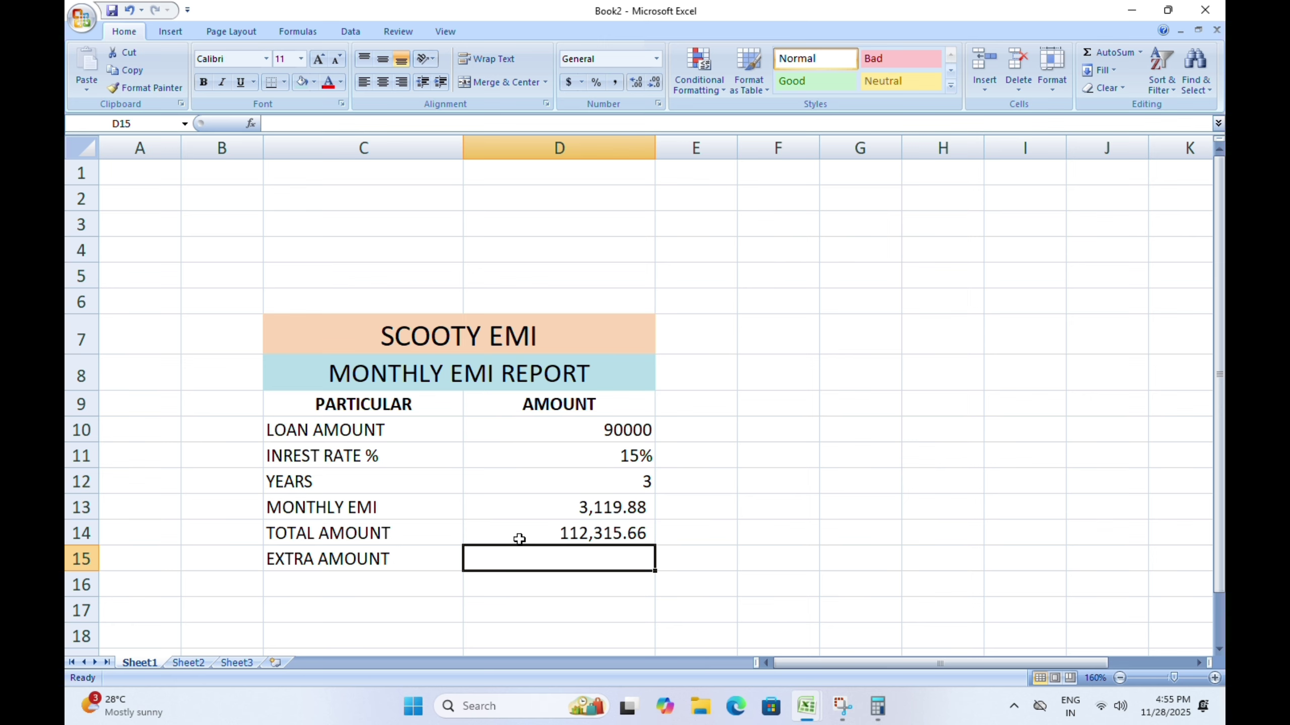
Calculate the extra amount paid over the loan in D15 with the formula =D14-D10.
text(=)
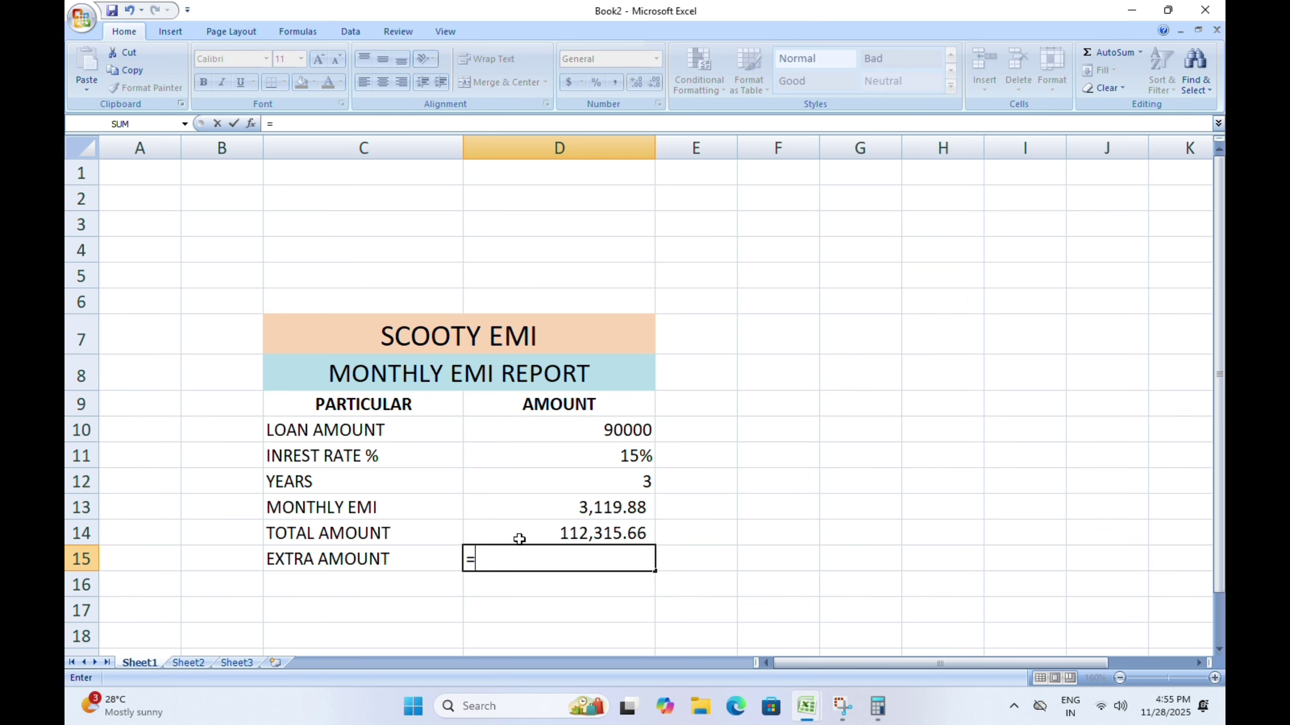
click(558, 532)
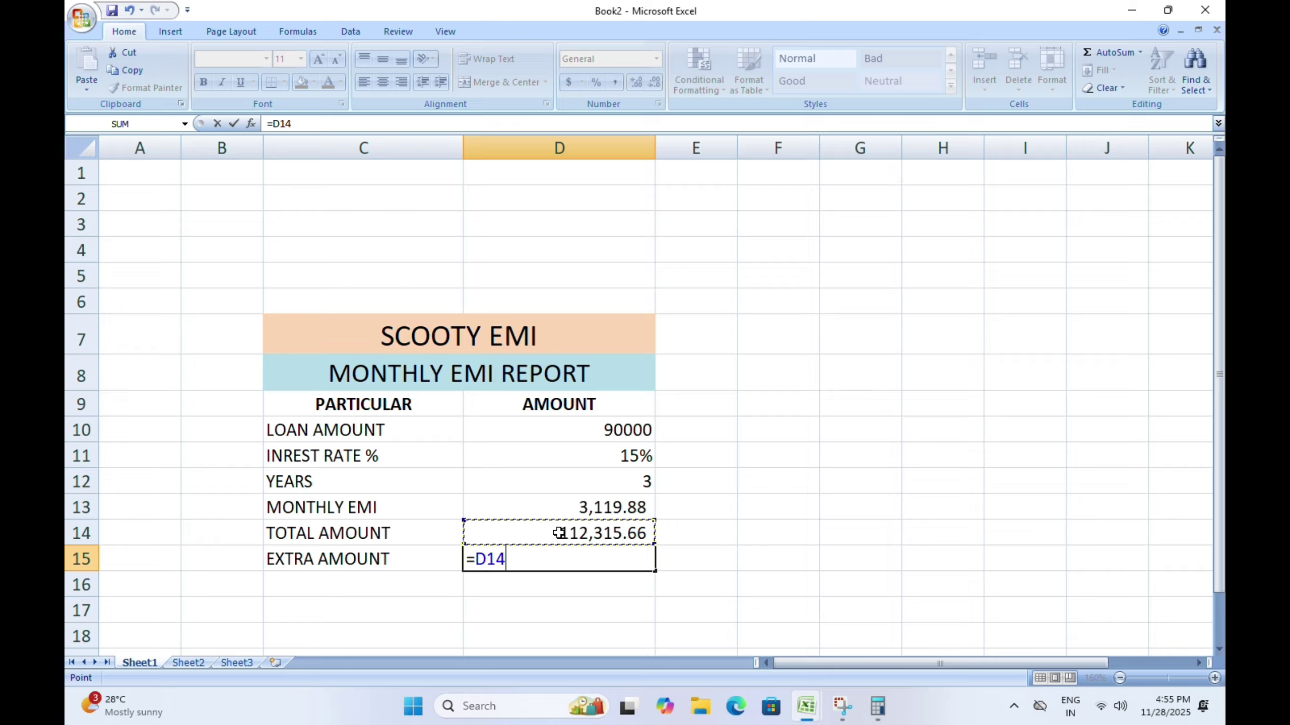
text(-)
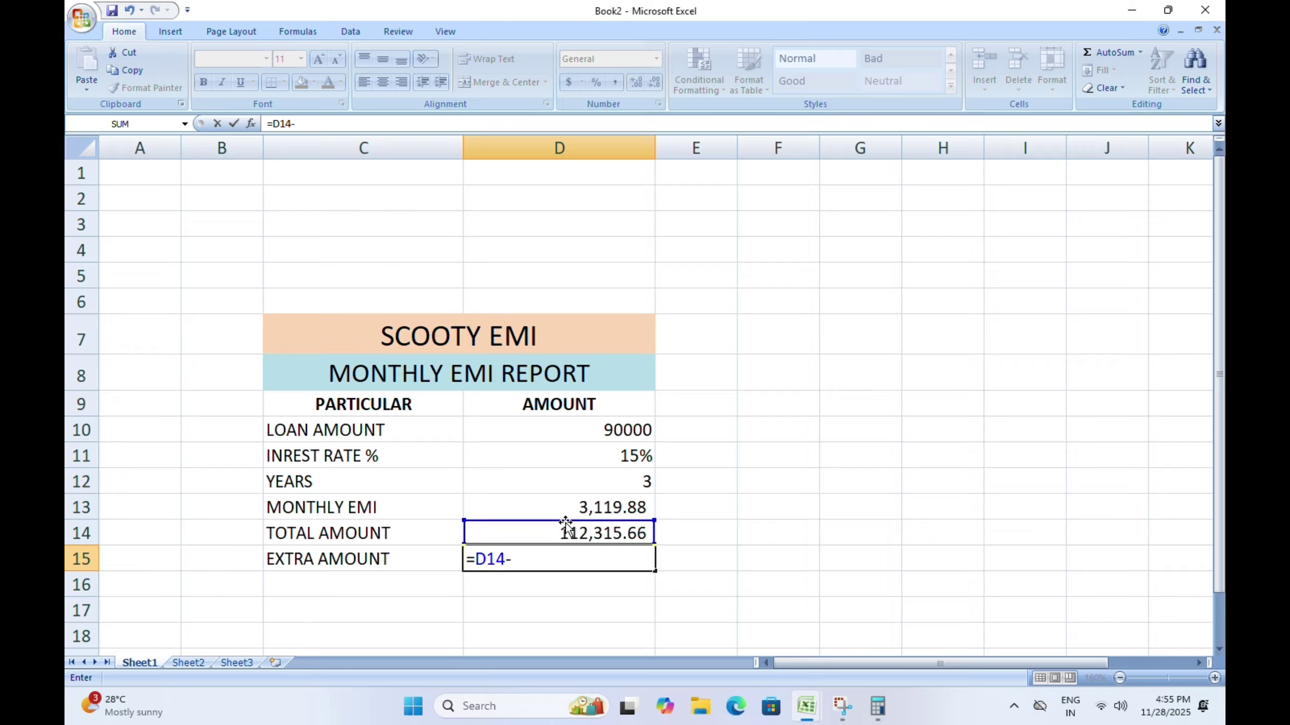
click(603, 428)
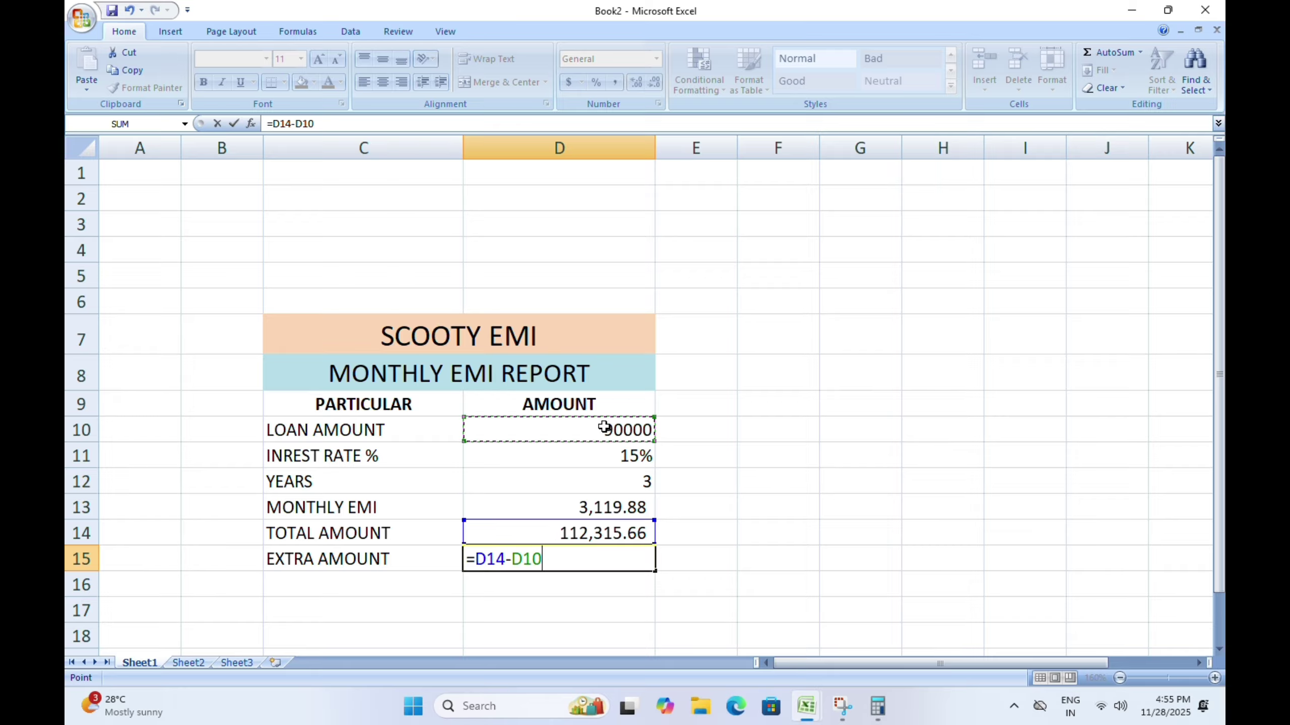
key(Return)
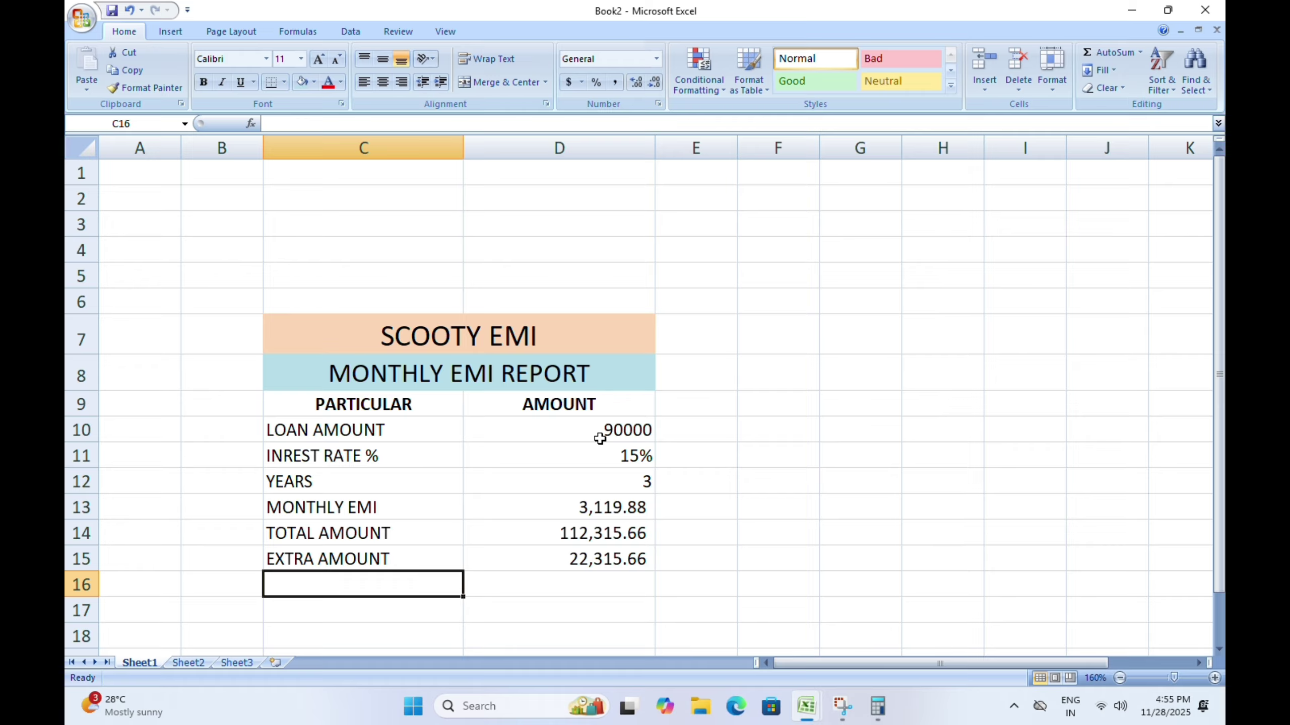
click(553, 559)
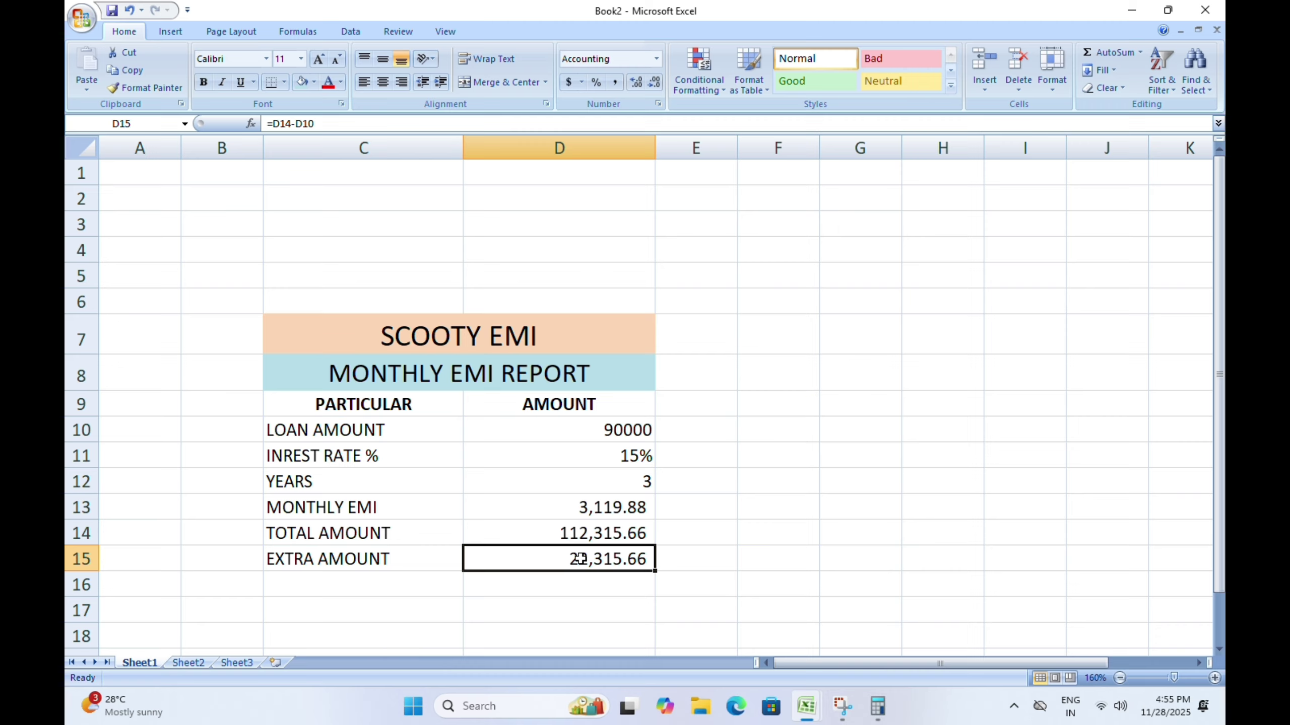
Apply All Borders to the whole report table, from the SCOOTY EMI title through the EXTRA AMOUNT row (C7:D15).
drag(514, 348, 502, 548)
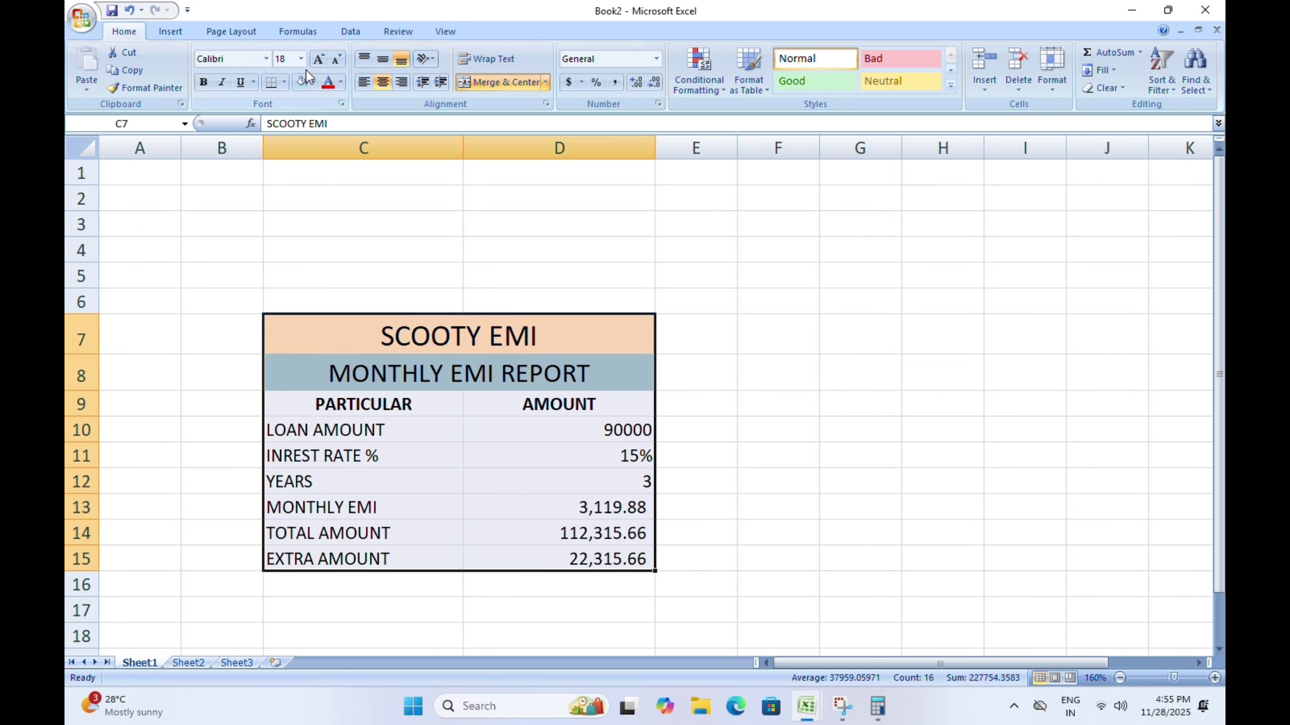
click(286, 83)
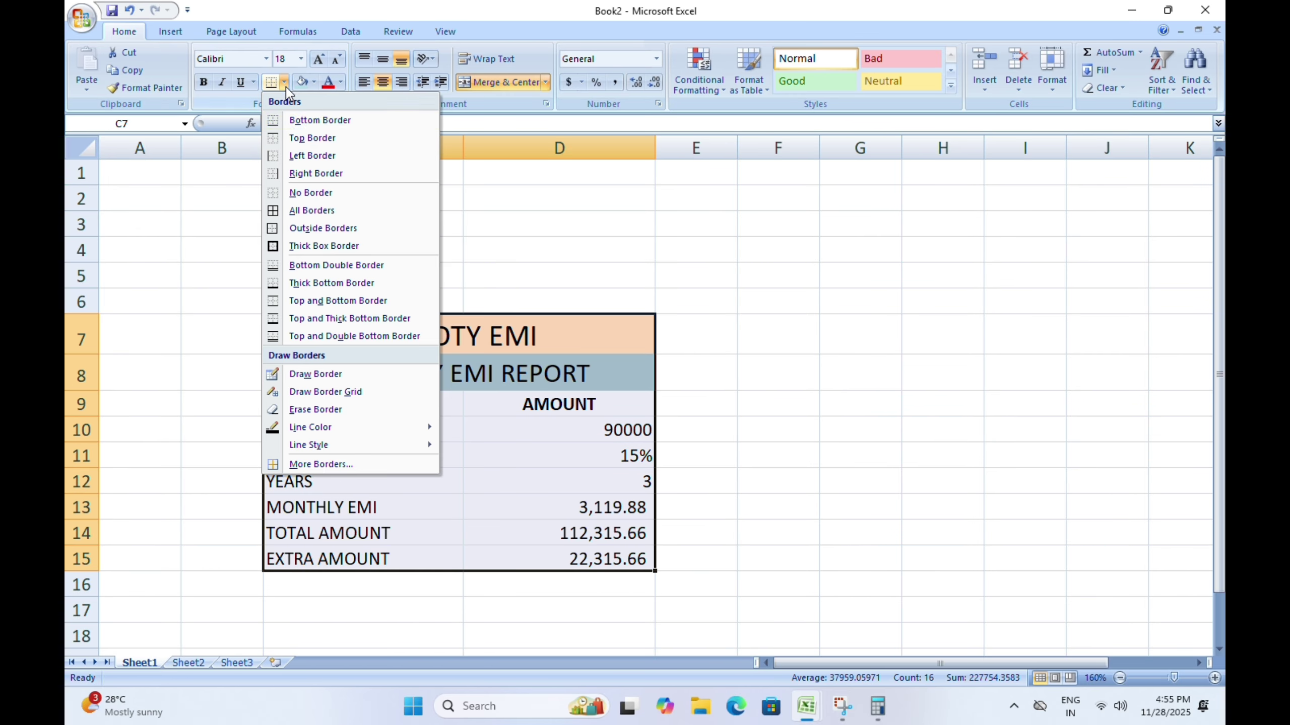
click(315, 209)
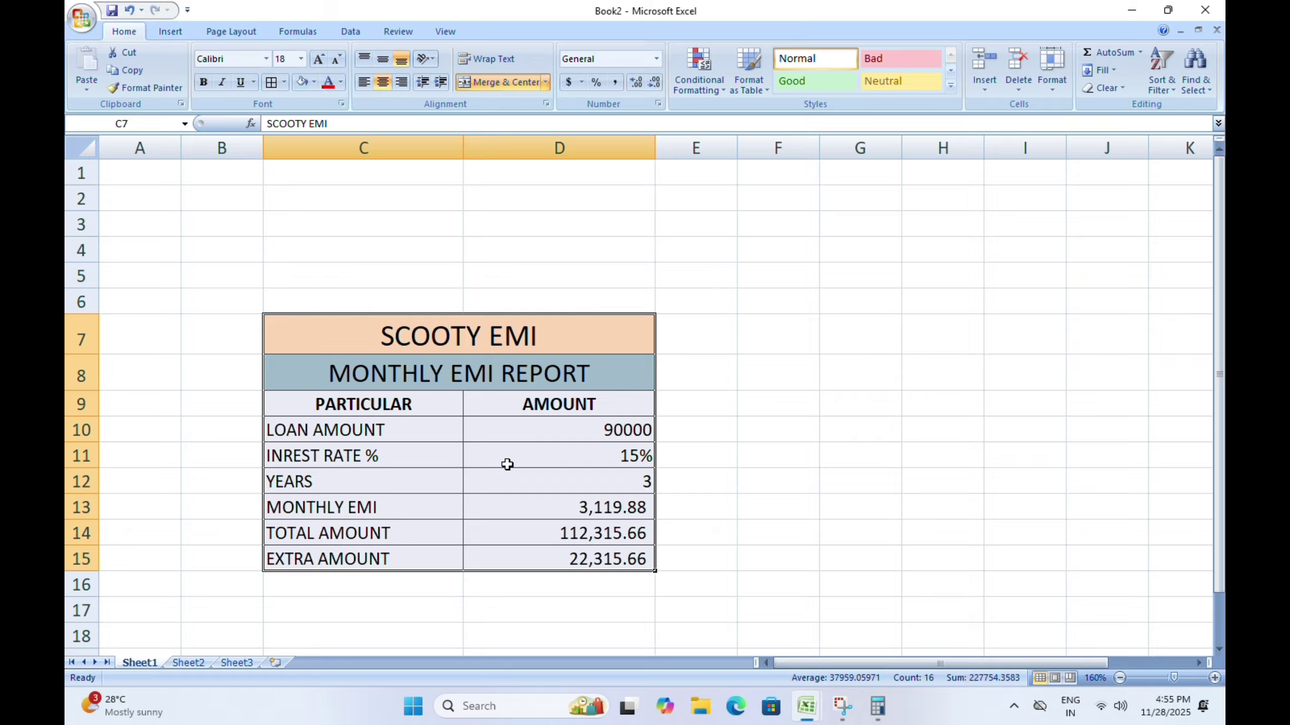